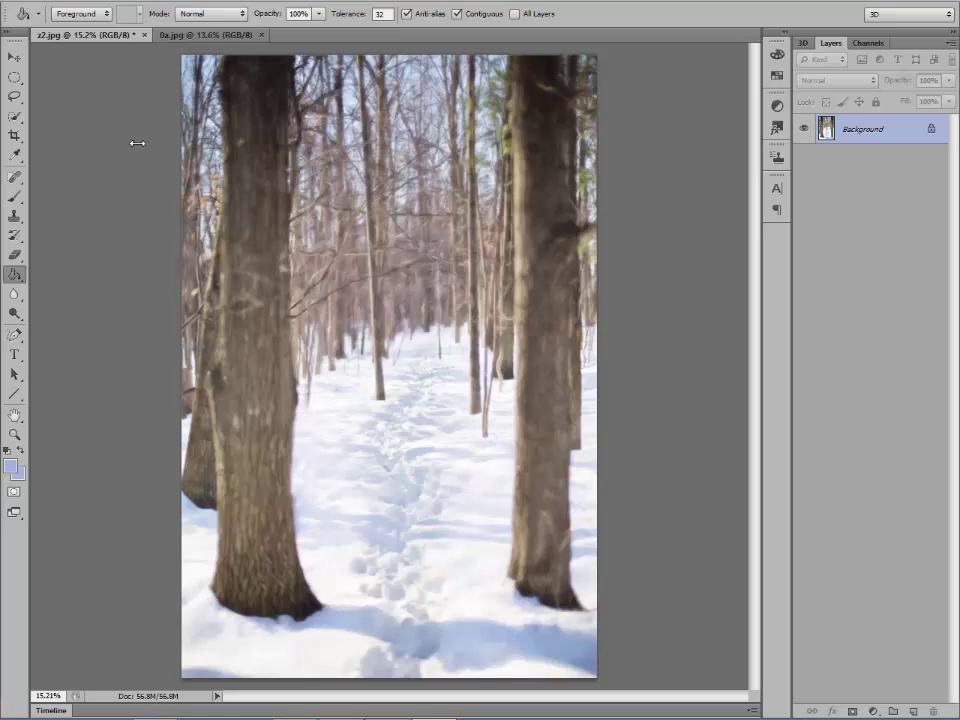
Switch to the 0a.jpg photo of the girl and pick the Quick Selection Tool
{"action": "left_click", "coordinate": [176, 37]}
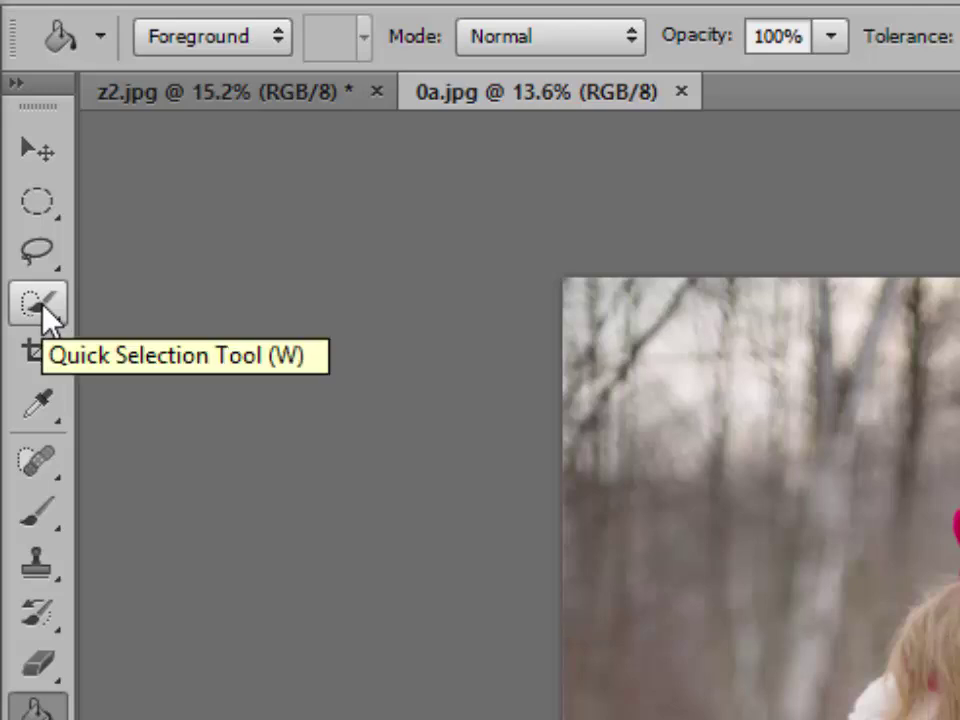
{"action": "left_click", "coordinate": [44, 303]}
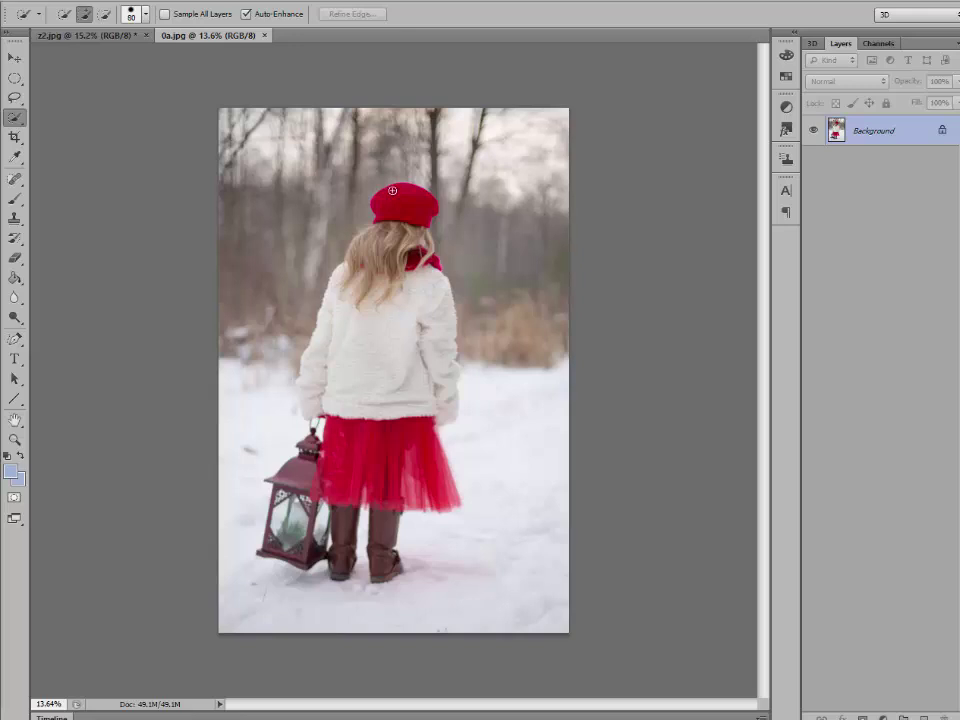
Quick-select the girl's hat, hair, lantern, skirt and coat, then set Subtract from selection
{"action": "left_click_drag", "start_coordinate": [393, 190], "coordinate": [400, 195]}
{"action": "mouse_move", "coordinate": [388, 230]}
{"action": "left_mouse_down"}
{"action": "mouse_move", "coordinate": [356, 252]}
{"action": "mouse_move", "coordinate": [402, 233]}
{"action": "mouse_move", "coordinate": [424, 266]}
{"action": "mouse_move", "coordinate": [334, 290]}
{"action": "mouse_move", "coordinate": [336, 361]}
{"action": "mouse_move", "coordinate": [443, 389]}
{"action": "mouse_move", "coordinate": [324, 385]}
{"action": "mouse_move", "coordinate": [316, 405]}
{"action": "mouse_move", "coordinate": [361, 422]}
{"action": "mouse_move", "coordinate": [345, 468]}
{"action": "mouse_move", "coordinate": [404, 486]}
{"action": "left_mouse_up"}
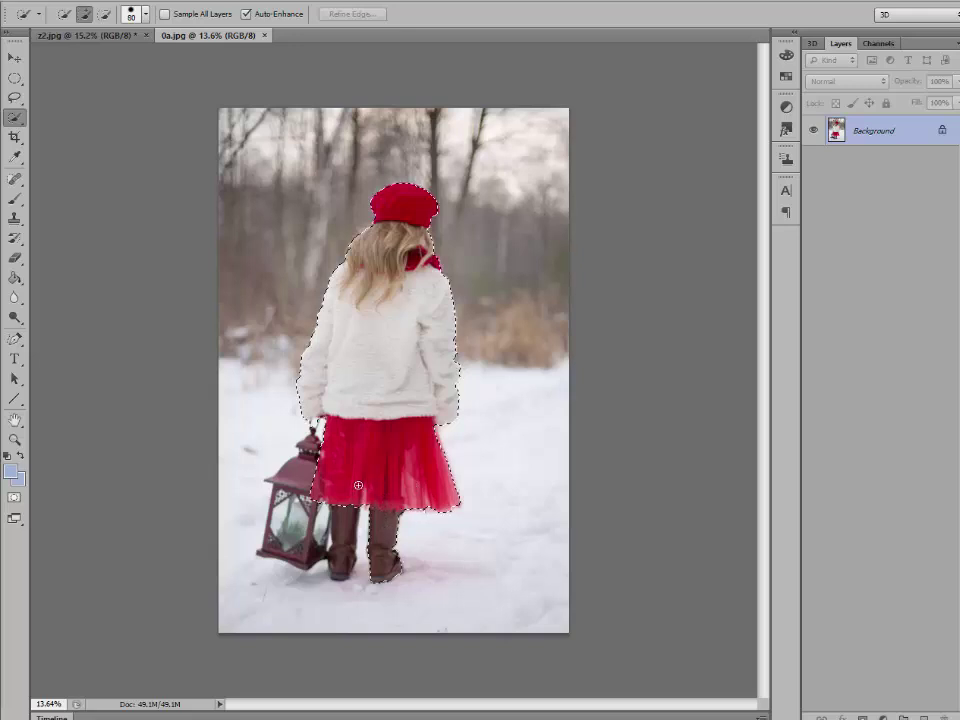
{"action": "left_click_drag", "start_coordinate": [328, 478], "coordinate": [306, 473]}
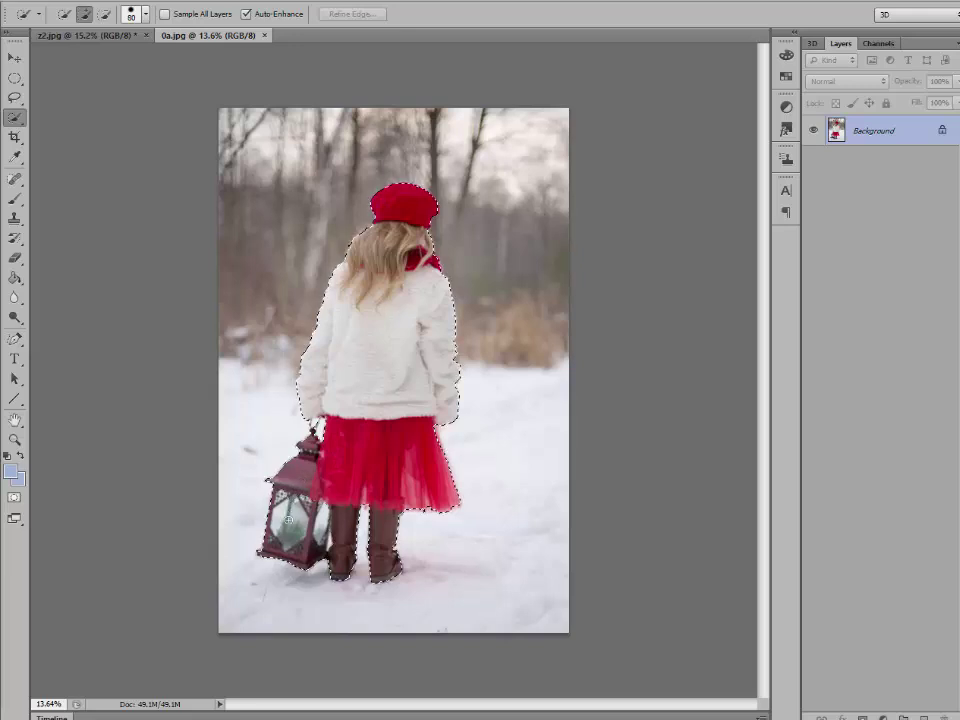
{"action": "mouse_move", "coordinate": [351, 469]}
{"action": "left_mouse_down"}
{"action": "mouse_move", "coordinate": [407, 348]}
{"action": "mouse_move", "coordinate": [408, 397]}
{"action": "mouse_move", "coordinate": [451, 305]}
{"action": "mouse_move", "coordinate": [461, 311]}
{"action": "mouse_move", "coordinate": [470, 358]}
{"action": "left_mouse_up"}
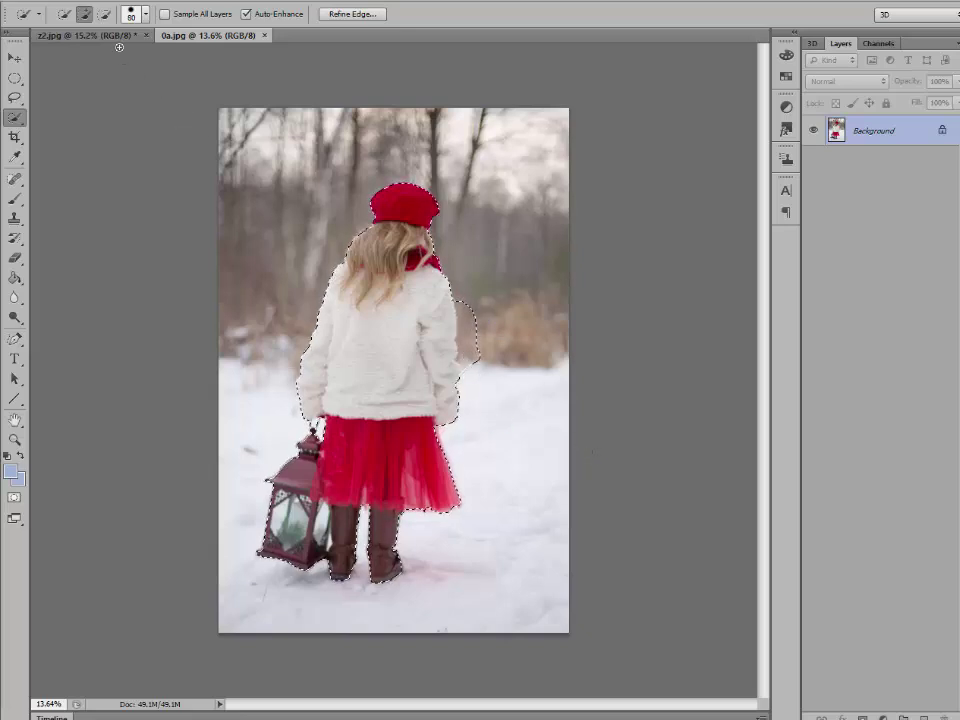
{"action": "left_click", "coordinate": [105, 15]}
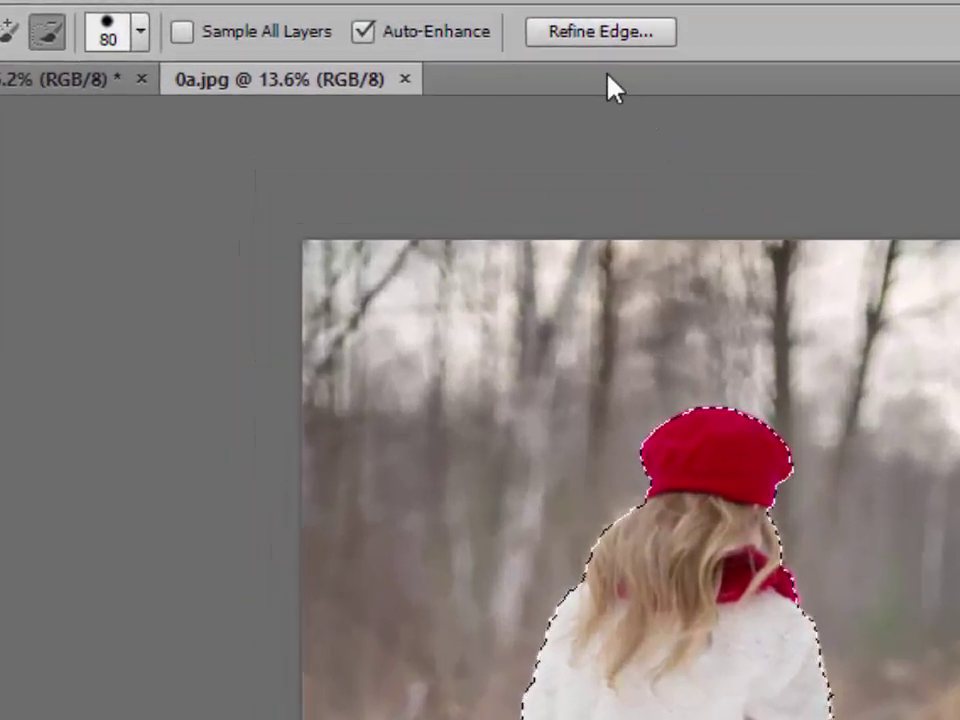
Refine Edge on White with adjusted Radius and Shift Edge, output to a masked new layer
{"action": "left_click", "coordinate": [597, 31]}
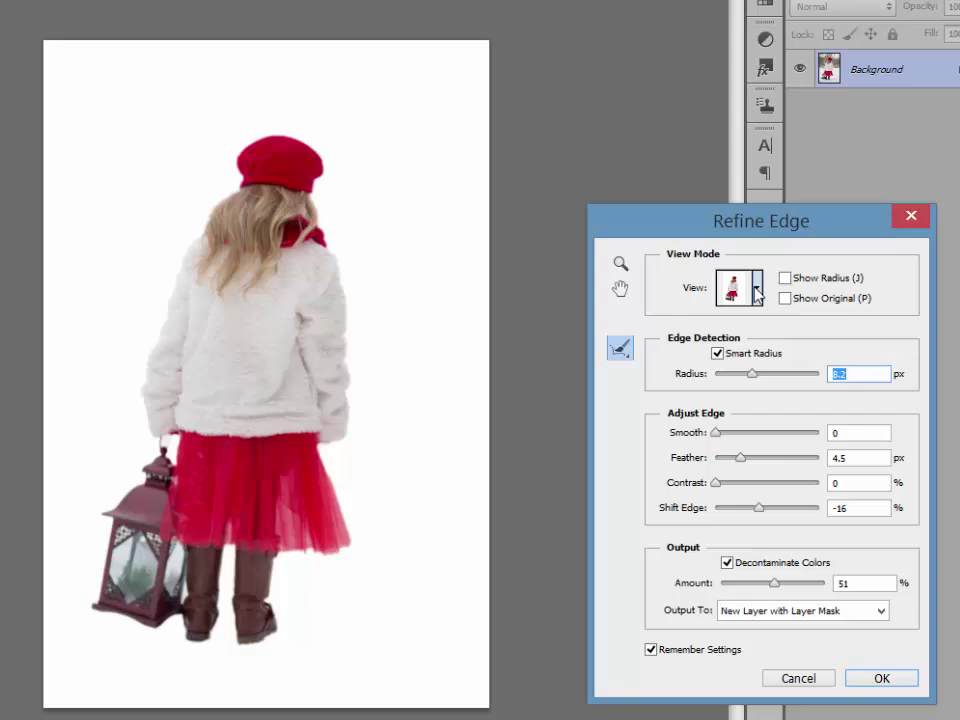
{"action": "left_click", "coordinate": [757, 292]}
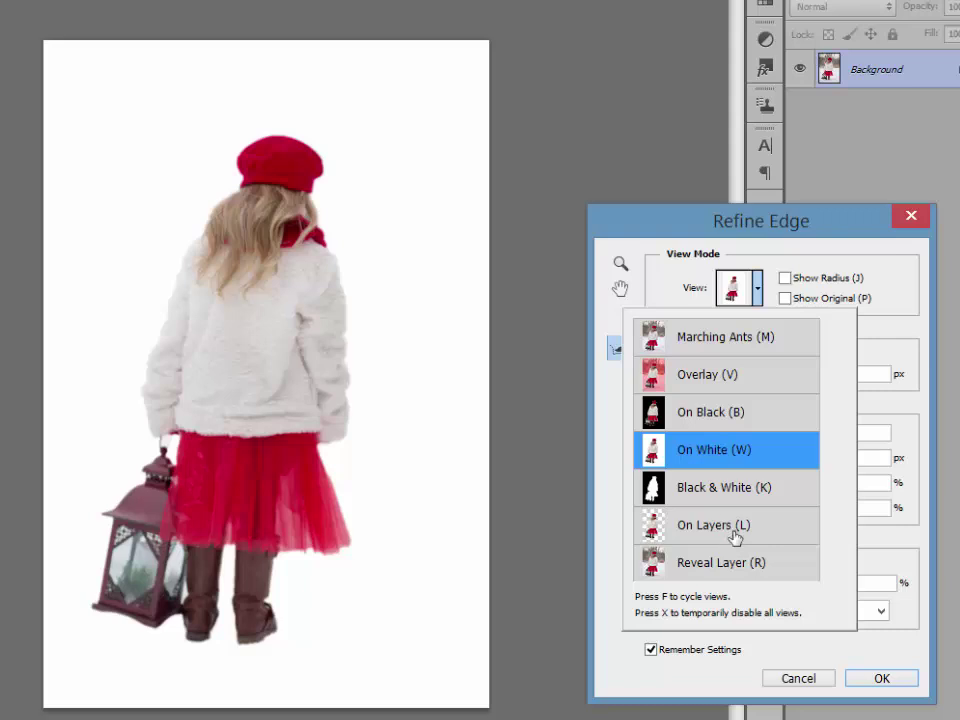
{"action": "left_click", "coordinate": [895, 314]}
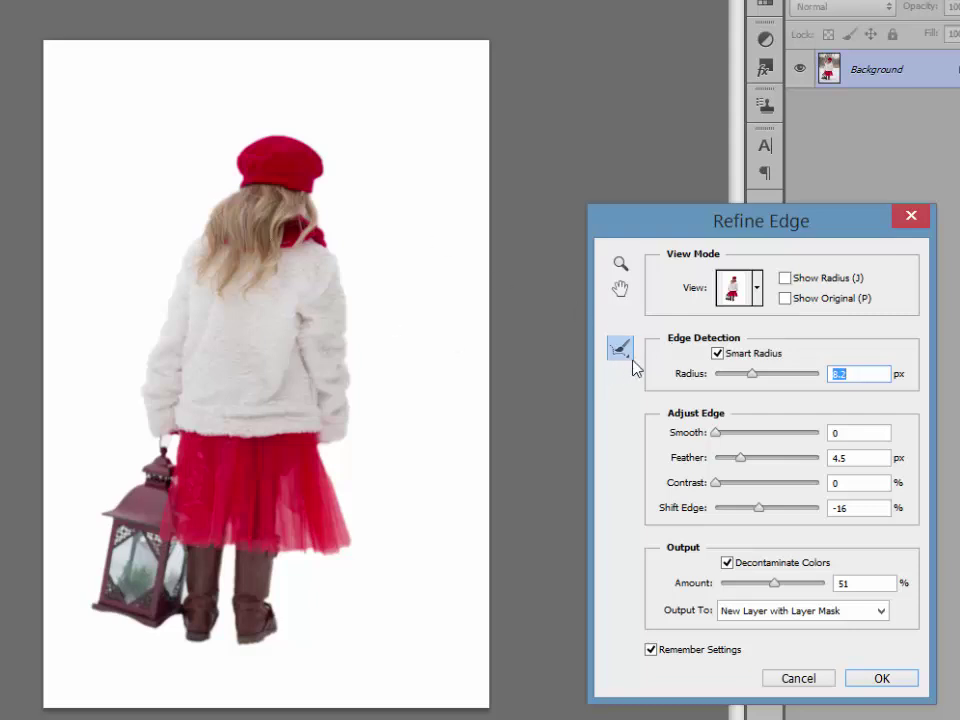
{"action": "mouse_move", "coordinate": [752, 378]}
{"action": "left_mouse_down"}
{"action": "mouse_move", "coordinate": [771, 379]}
{"action": "mouse_move", "coordinate": [679, 392]}
{"action": "mouse_move", "coordinate": [760, 390]}
{"action": "left_mouse_up"}
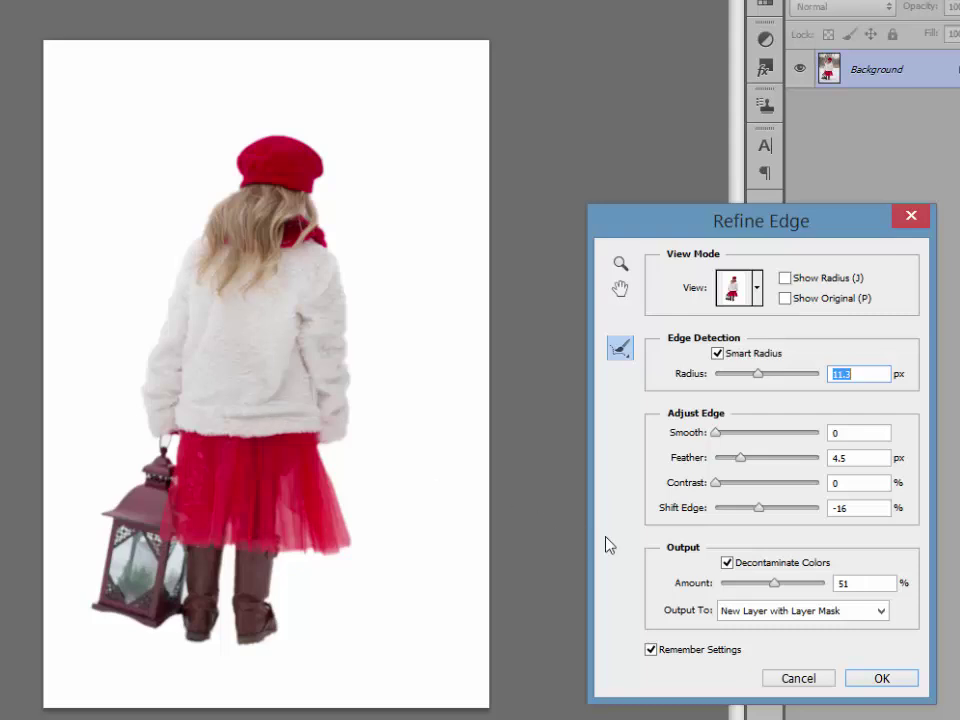
{"action": "mouse_move", "coordinate": [760, 508]}
{"action": "left_mouse_down"}
{"action": "mouse_move", "coordinate": [791, 514]}
{"action": "mouse_move", "coordinate": [748, 527]}
{"action": "mouse_move", "coordinate": [776, 527]}
{"action": "mouse_move", "coordinate": [757, 532]}
{"action": "left_mouse_up"}
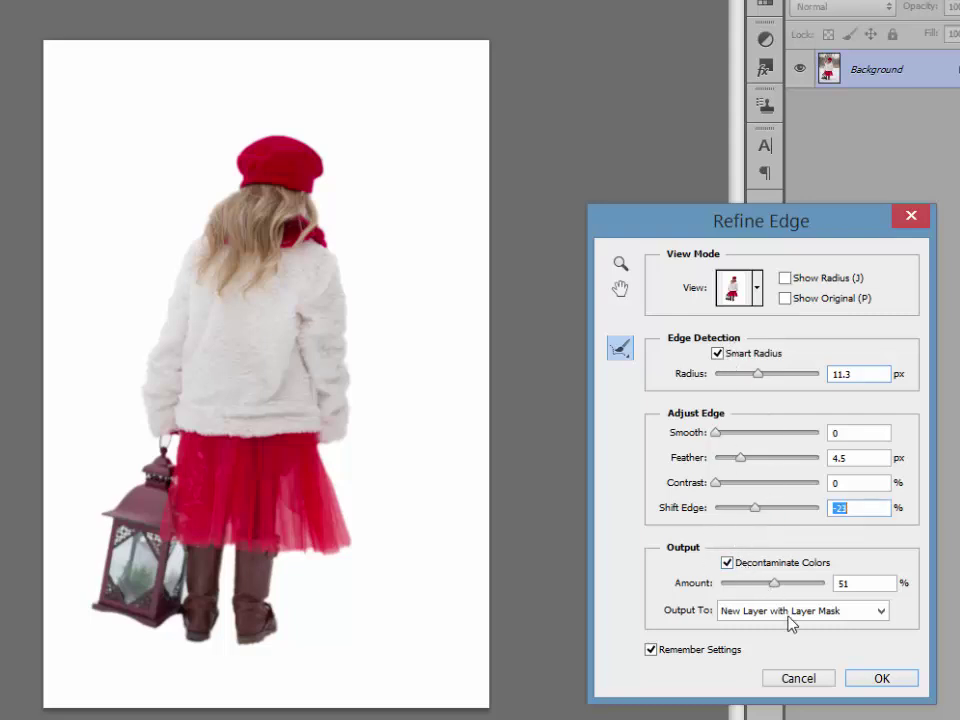
{"action": "left_click", "coordinate": [879, 680]}
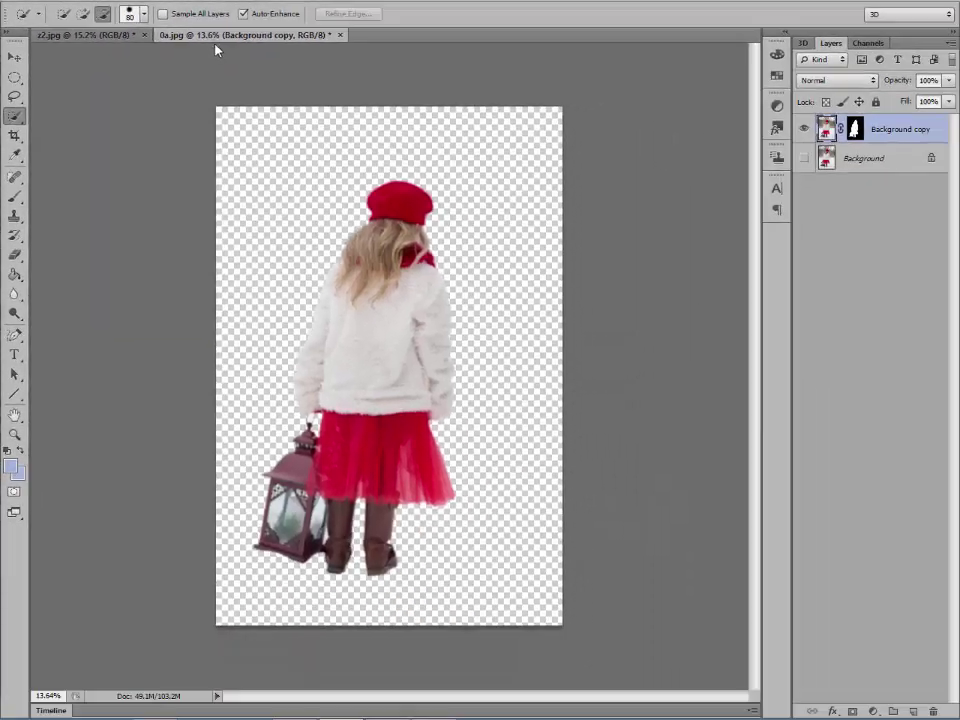
Move the masked girl layer into z2.jpg and close 0a.jpg without saving
{"action": "left_click_drag", "start_coordinate": [215, 36], "coordinate": [564, 356]}
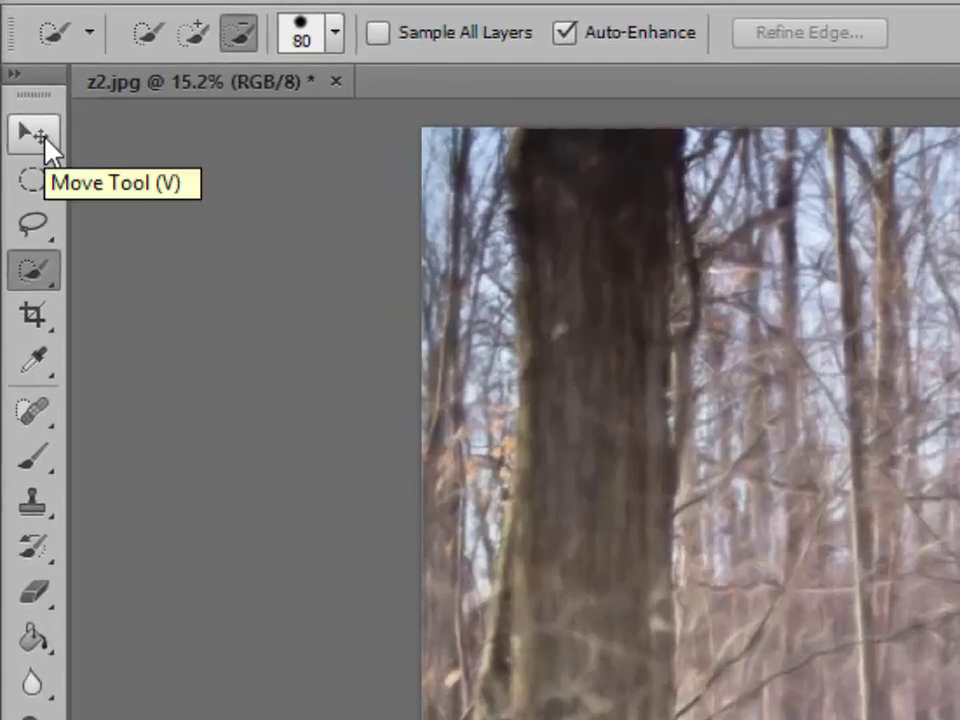
{"action": "left_click", "coordinate": [44, 140]}
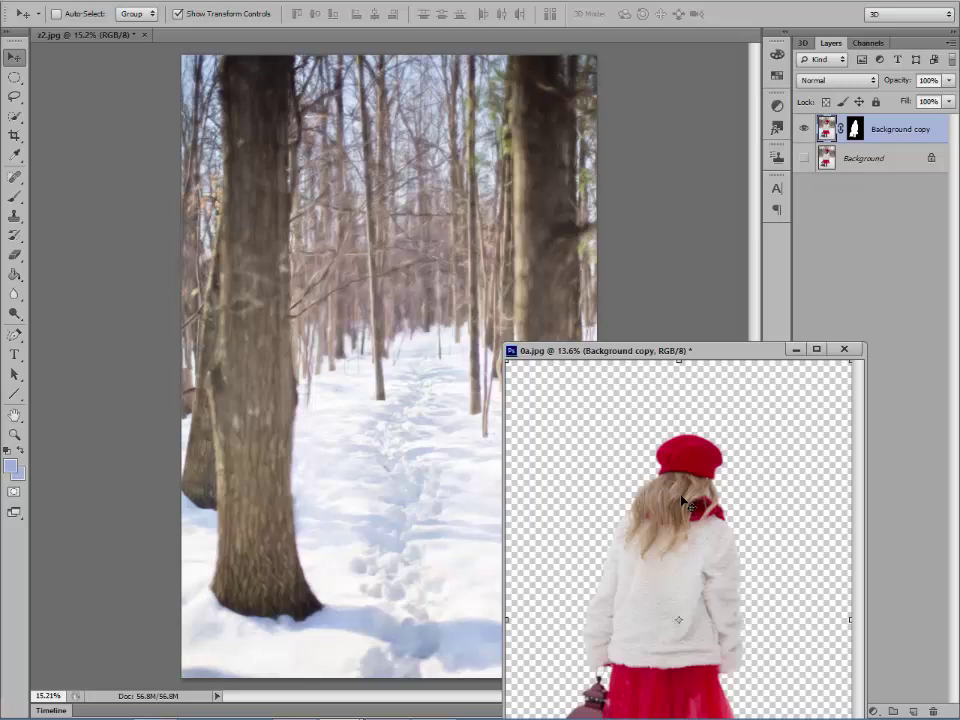
{"action": "left_click_drag", "start_coordinate": [682, 500], "coordinate": [460, 337]}
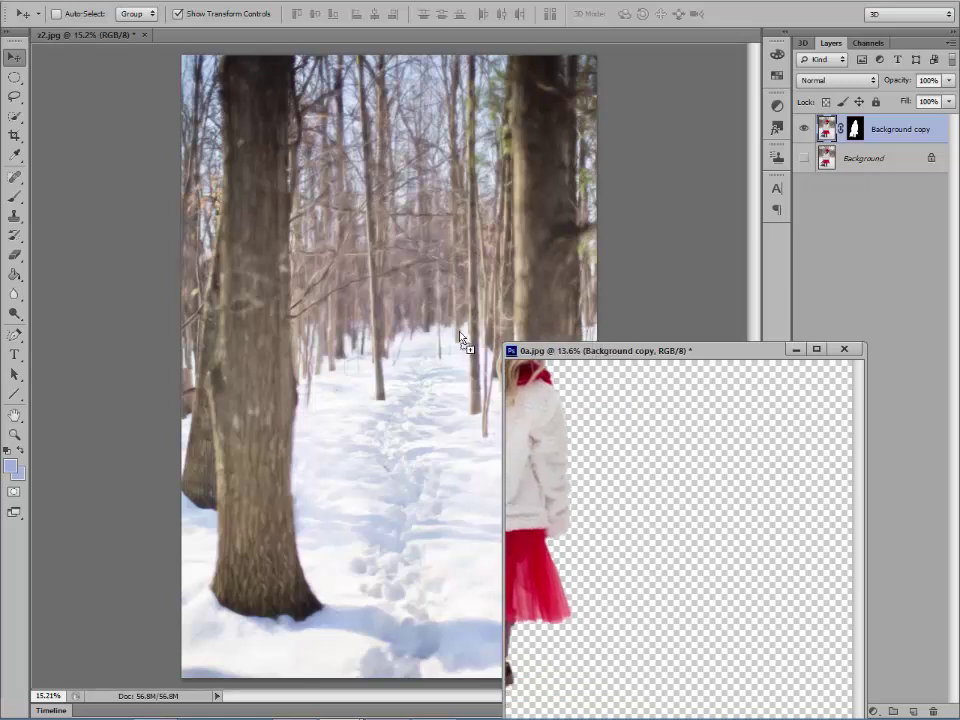
{"action": "left_click_drag", "start_coordinate": [376, 288], "coordinate": [378, 290]}
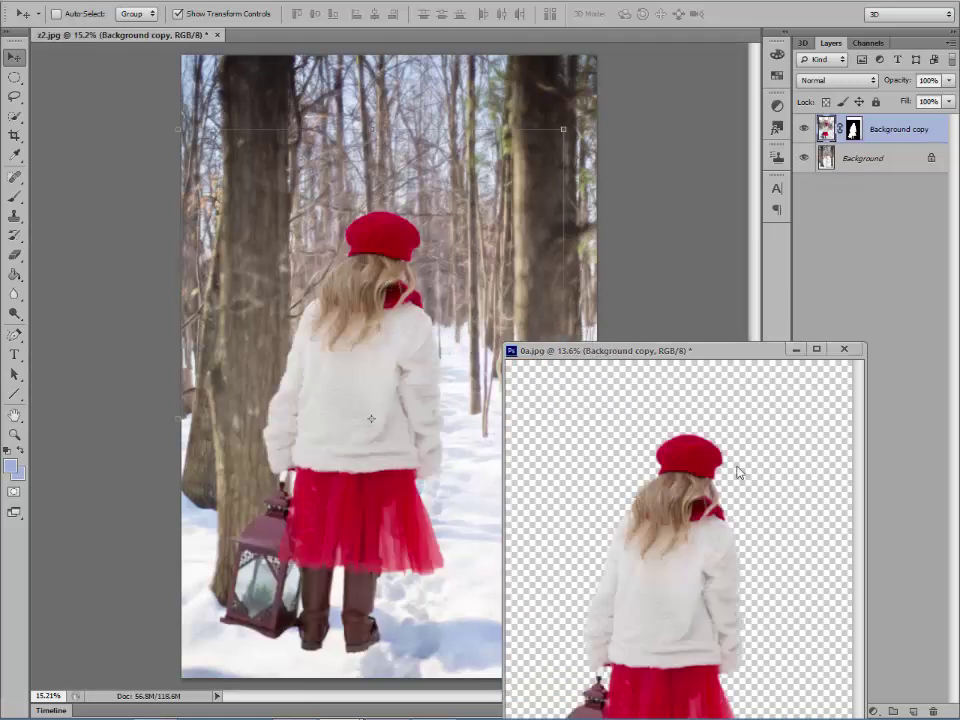
{"action": "left_click", "coordinate": [844, 349]}
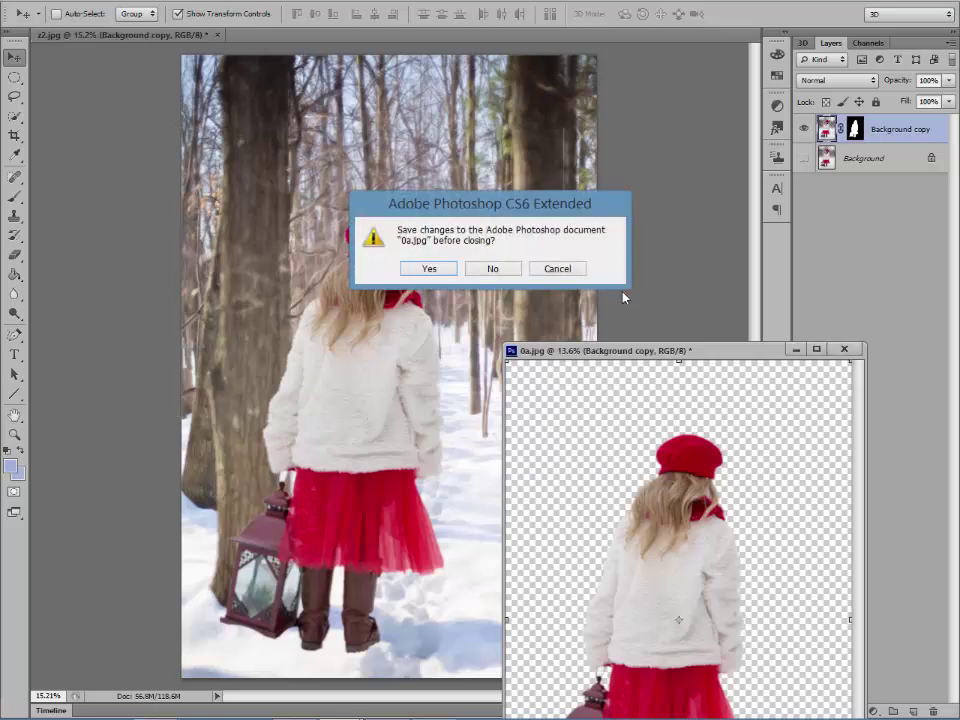
{"action": "left_click", "coordinate": [493, 268]}
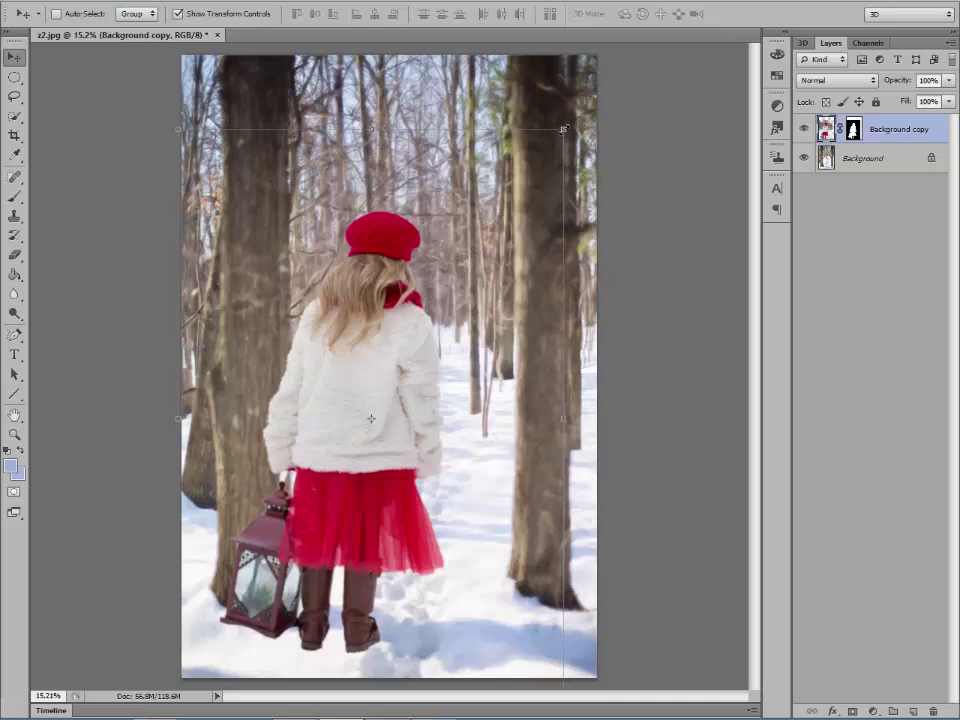
Scale the girl to 40.58% onto the footprint trail and apply the transform
{"action": "left_click", "coordinate": [563, 129]}
{"action": "left_click_drag", "start_coordinate": [563, 129], "coordinate": [403, 328]}
{"action": "left_click_drag", "start_coordinate": [310, 460], "coordinate": [414, 265]}
{"action": "left_click_drag", "start_coordinate": [535, 130], "coordinate": [477, 206]}
{"action": "left_click_drag", "start_coordinate": [393, 285], "coordinate": [408, 280]}
{"action": "left_click_drag", "start_coordinate": [494, 201], "coordinate": [460, 244]}
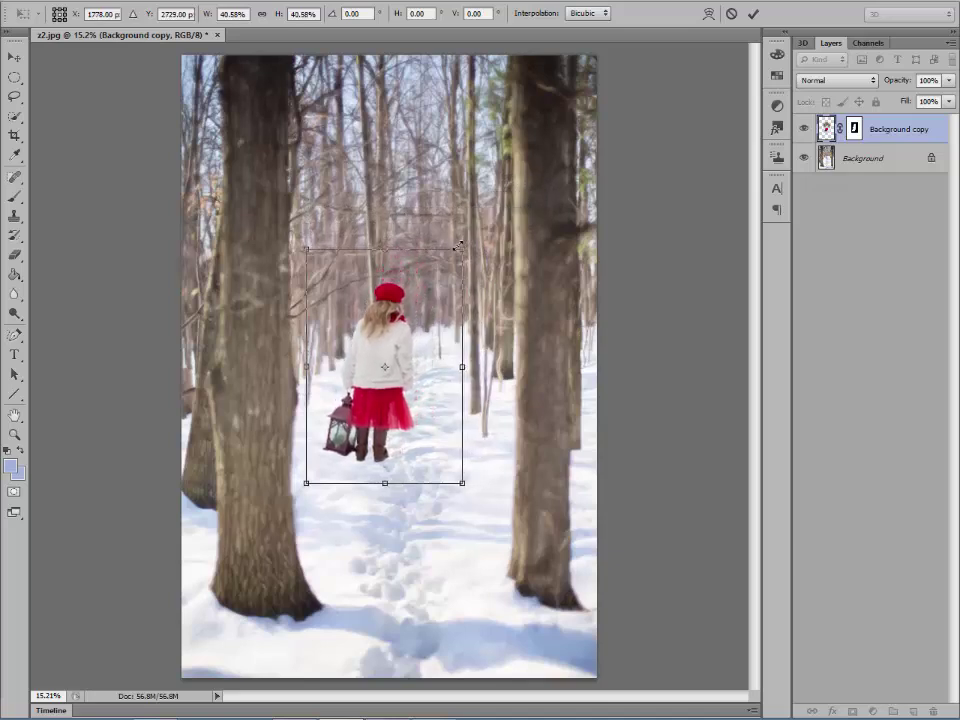
{"action": "left_click_drag", "start_coordinate": [386, 326], "coordinate": [396, 324]}
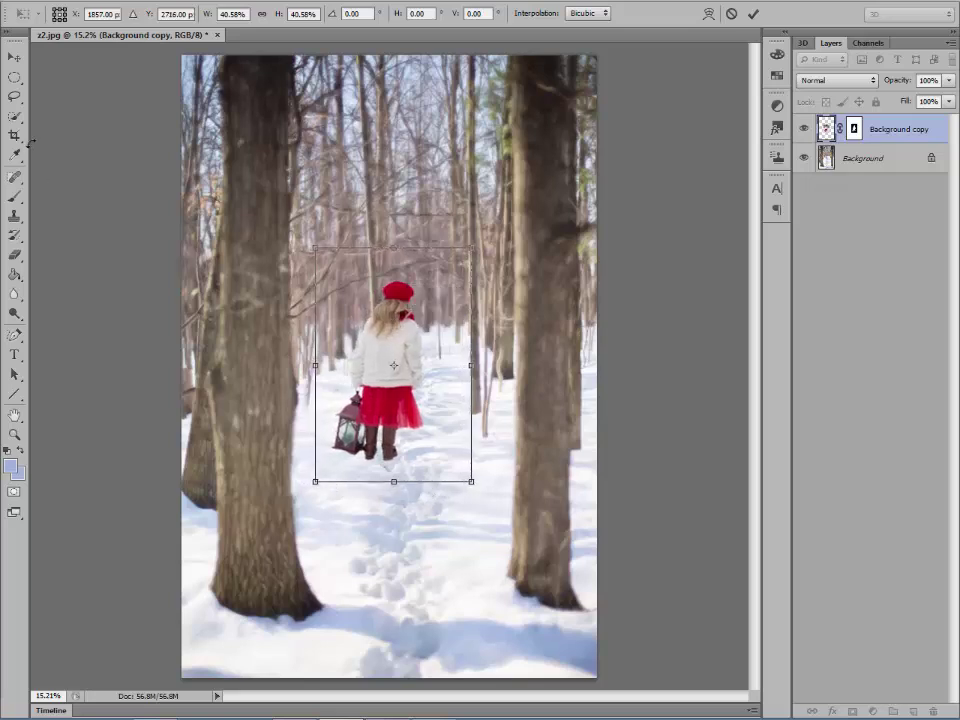
{"action": "left_click", "coordinate": [14, 77]}
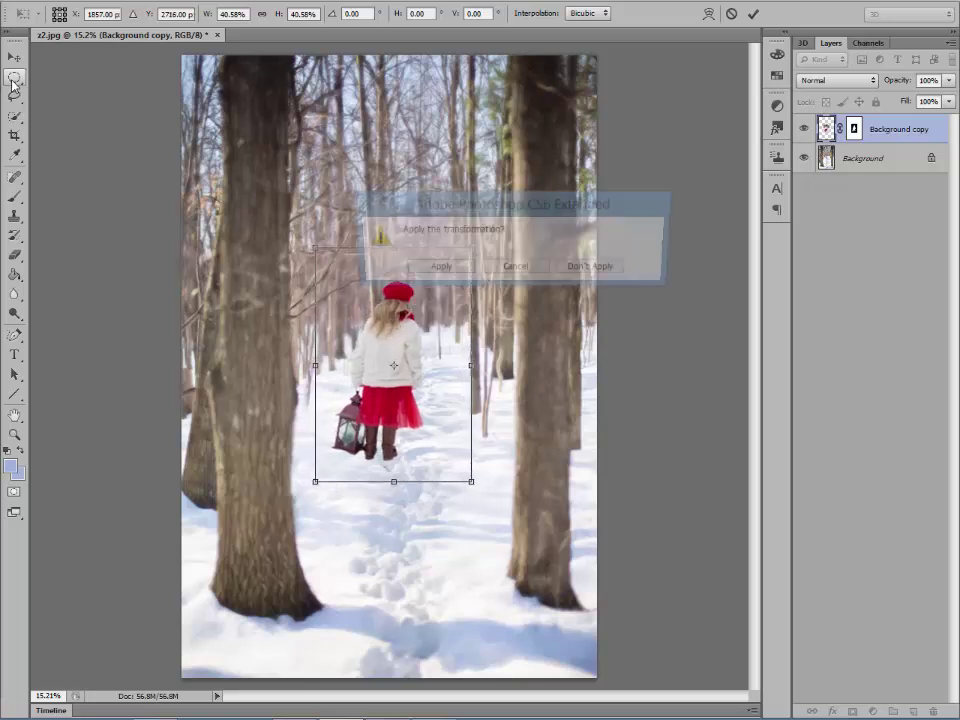
{"action": "left_click", "coordinate": [436, 269]}
Erase the bottom edge of the girl's right boot with the Eraser Tool
{"action": "scroll", "coordinate": [409, 410], "scroll_direction": "up", "scroll_amount": 3}
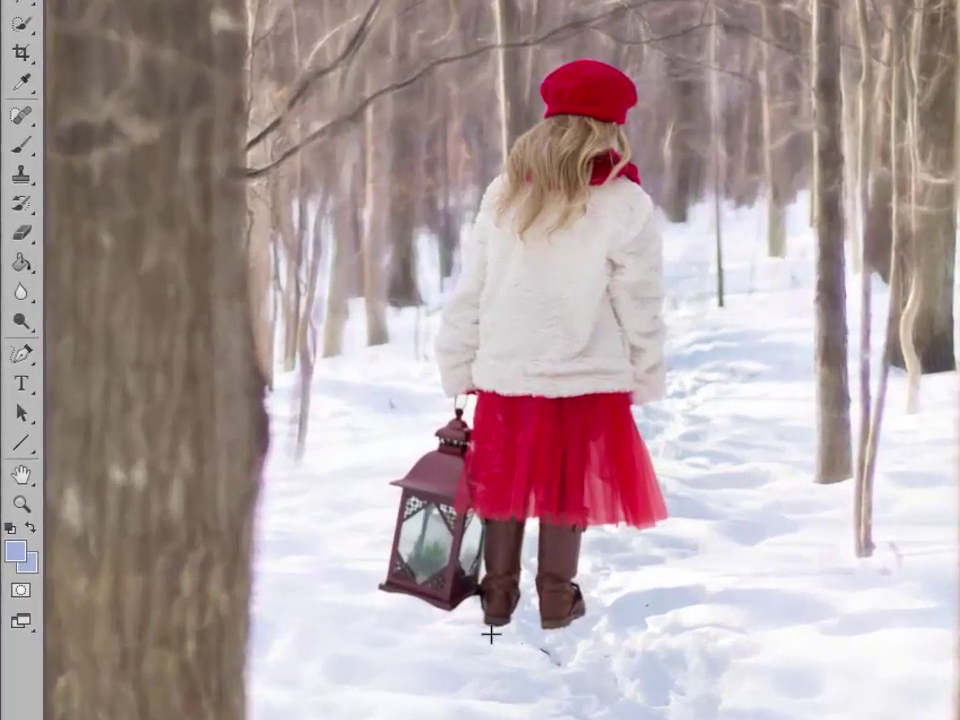
{"action": "scroll", "coordinate": [491, 634], "scroll_direction": "down", "scroll_amount": 3}
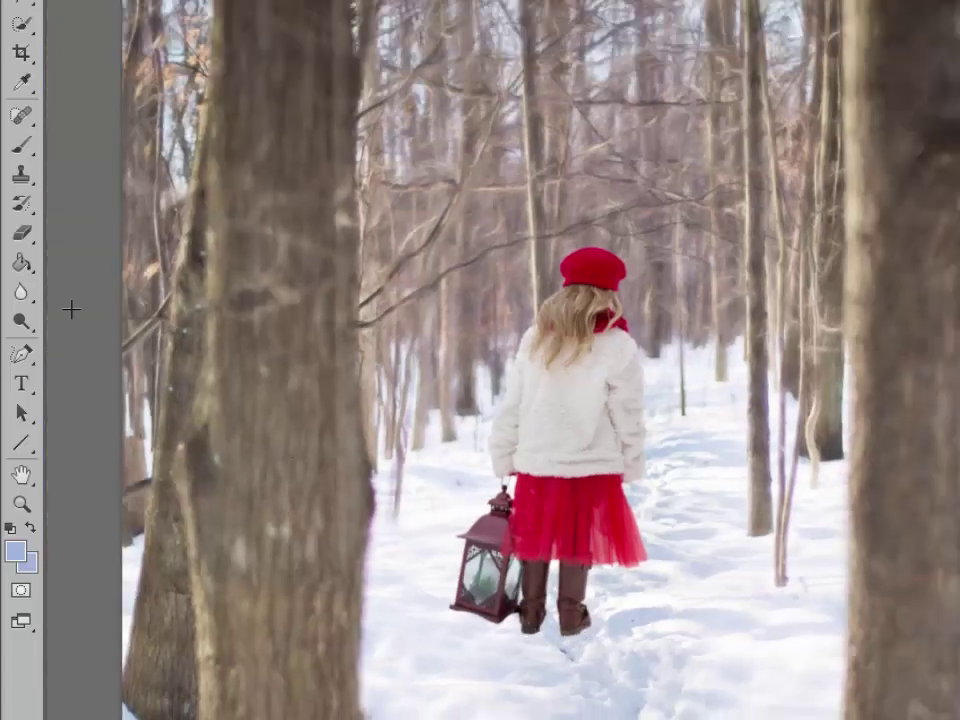
{"action": "left_click", "coordinate": [25, 236]}
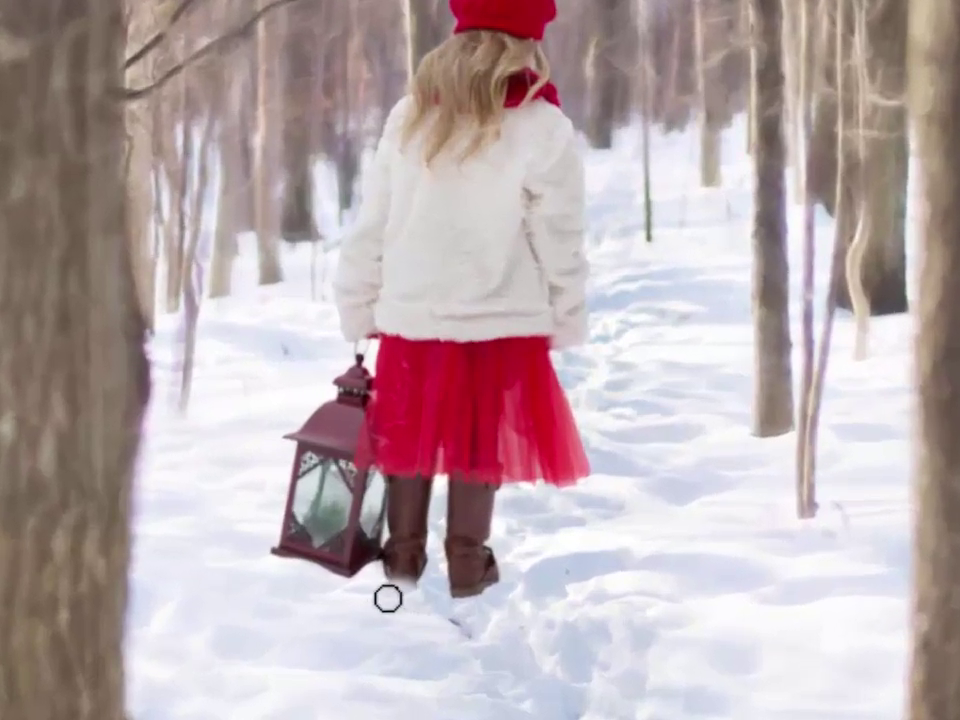
{"action": "left_click_drag", "start_coordinate": [470, 602], "coordinate": [489, 574]}
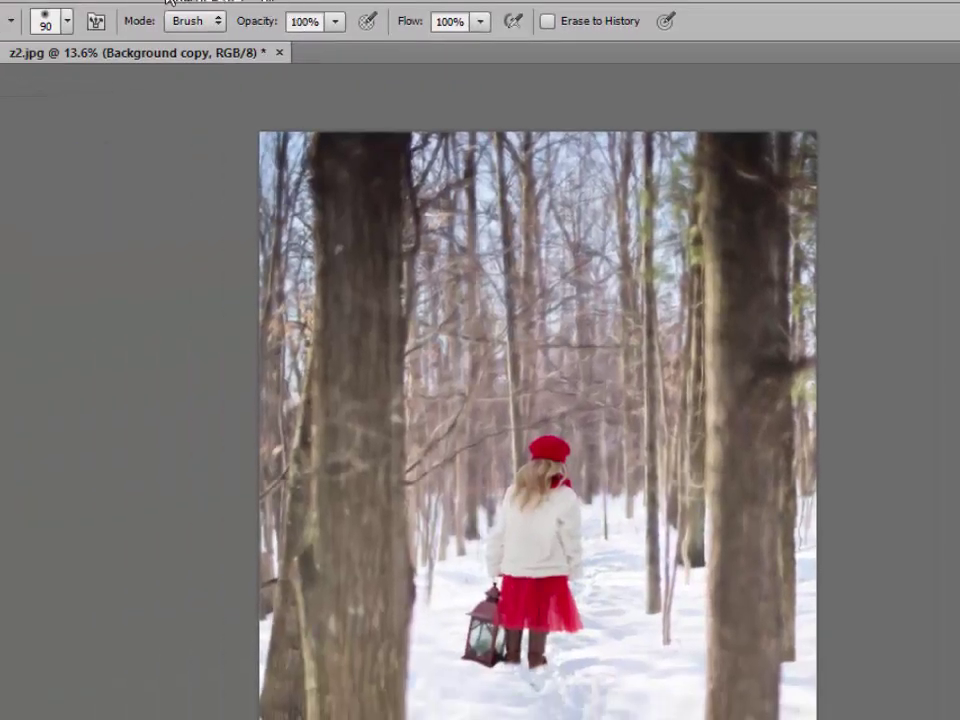
Add a Multiply Drop Shadow style, 5 px distance and size, to the Background copy layer
{"action": "left_click", "coordinate": [168, 2]}
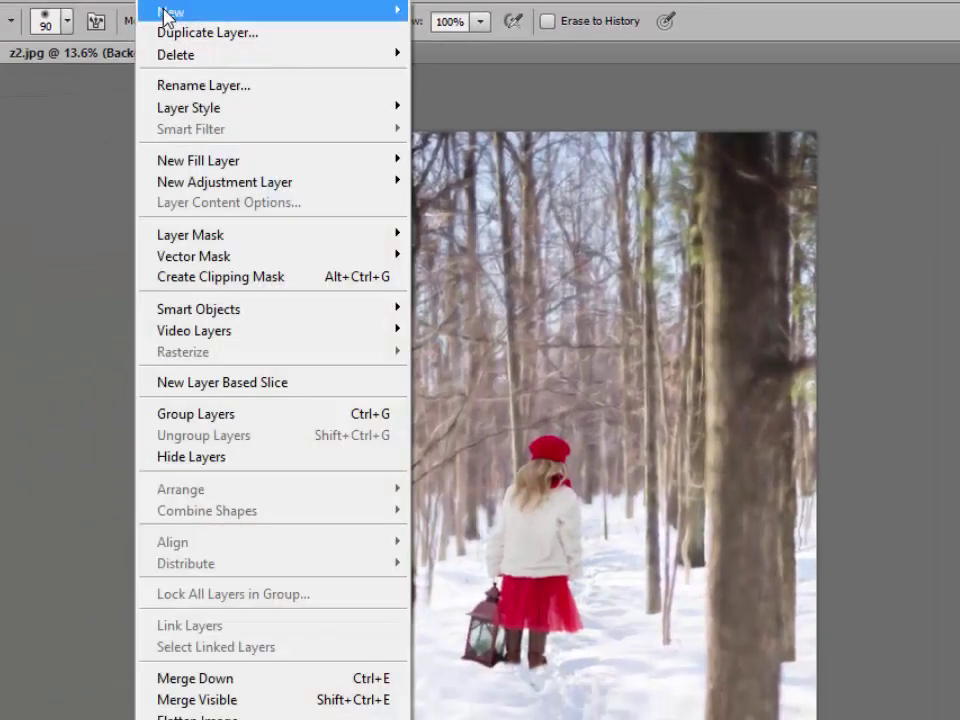
{"action": "mouse_move", "coordinate": [160, 112]}
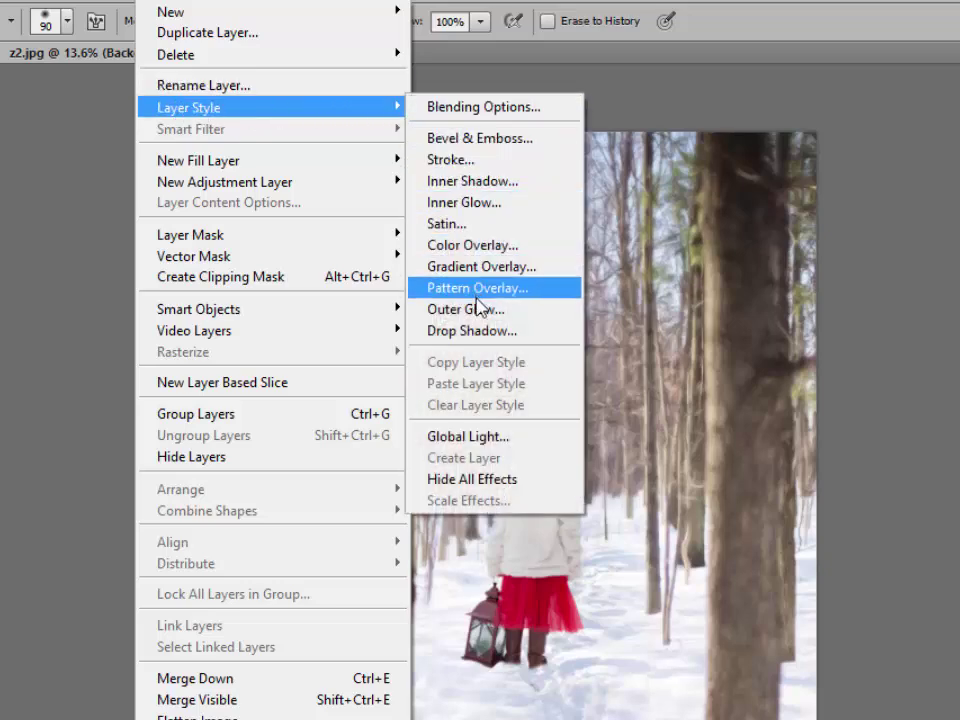
{"action": "left_click", "coordinate": [479, 334]}
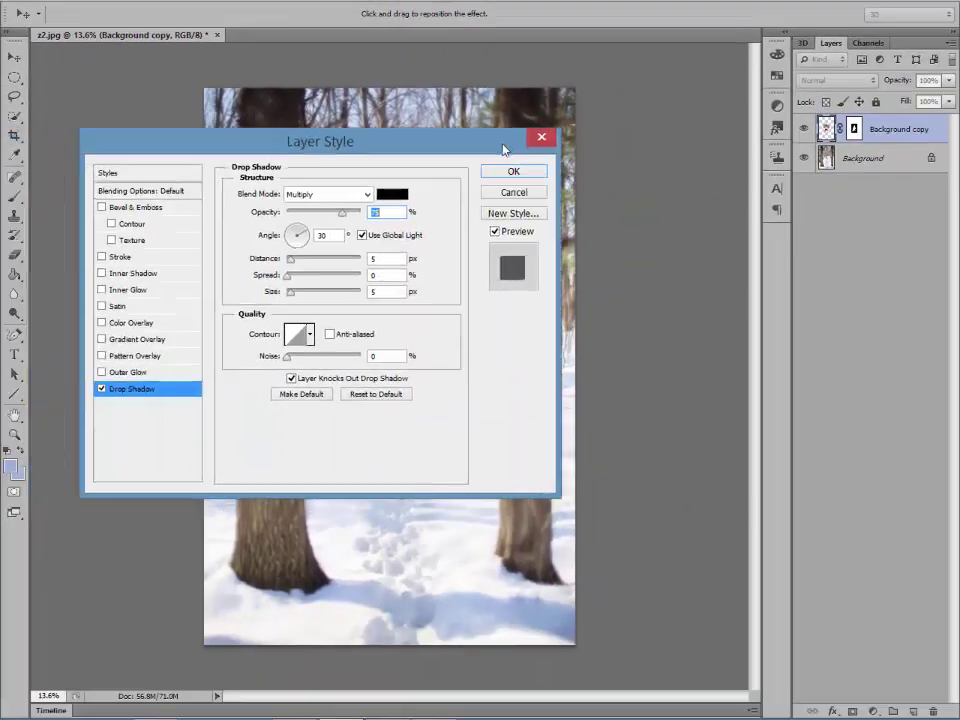
{"action": "left_click_drag", "start_coordinate": [503, 150], "coordinate": [828, 266]}
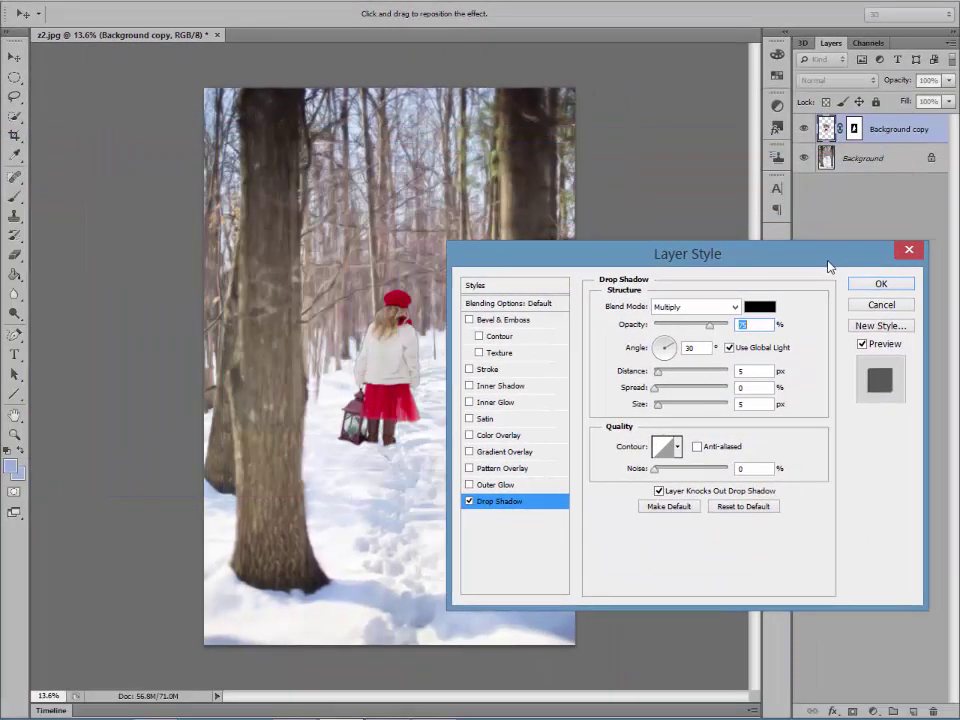
{"action": "left_click", "coordinate": [876, 285]}
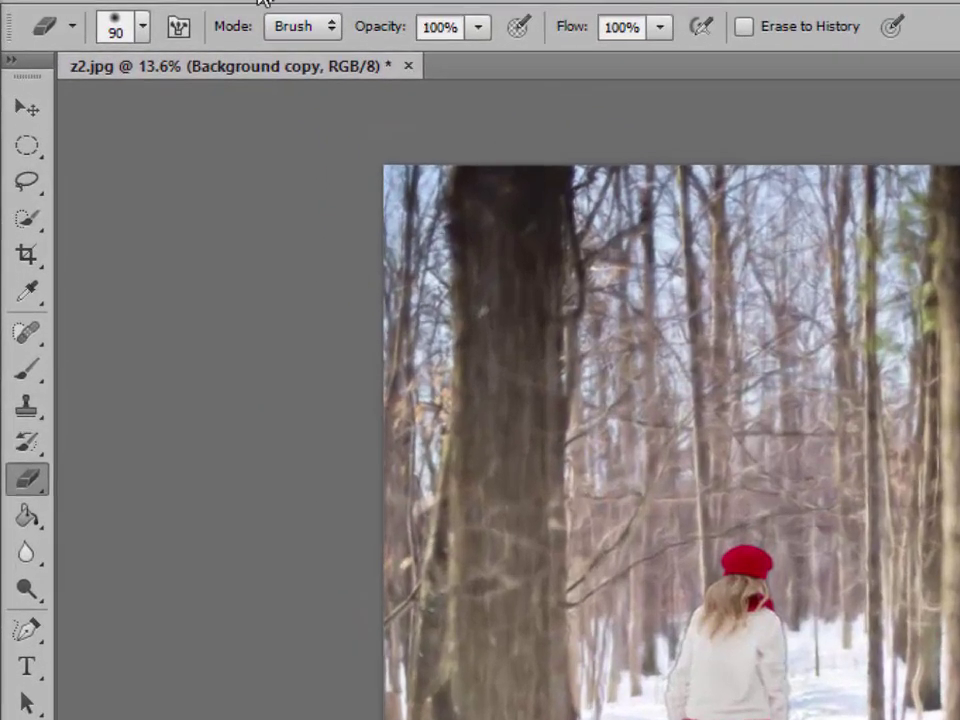
Convert the drop shadow to its own layer with Layer Style > Create Layer and select it
{"action": "left_click", "coordinate": [139, 1]}
{"action": "mouse_move", "coordinate": [274, 138]}
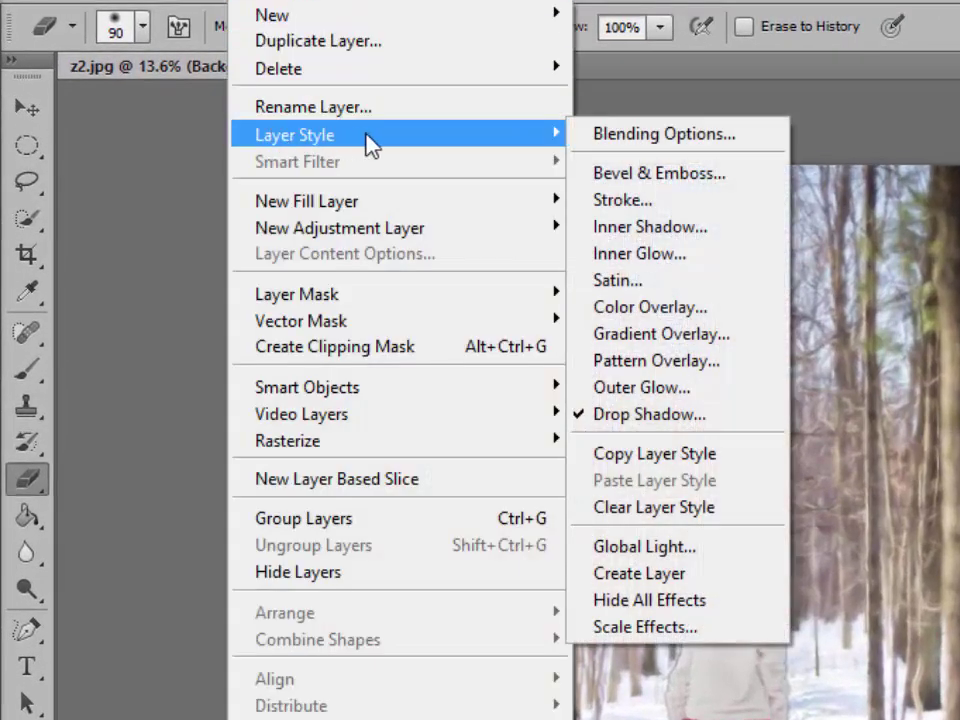
{"action": "left_click", "coordinate": [672, 582]}
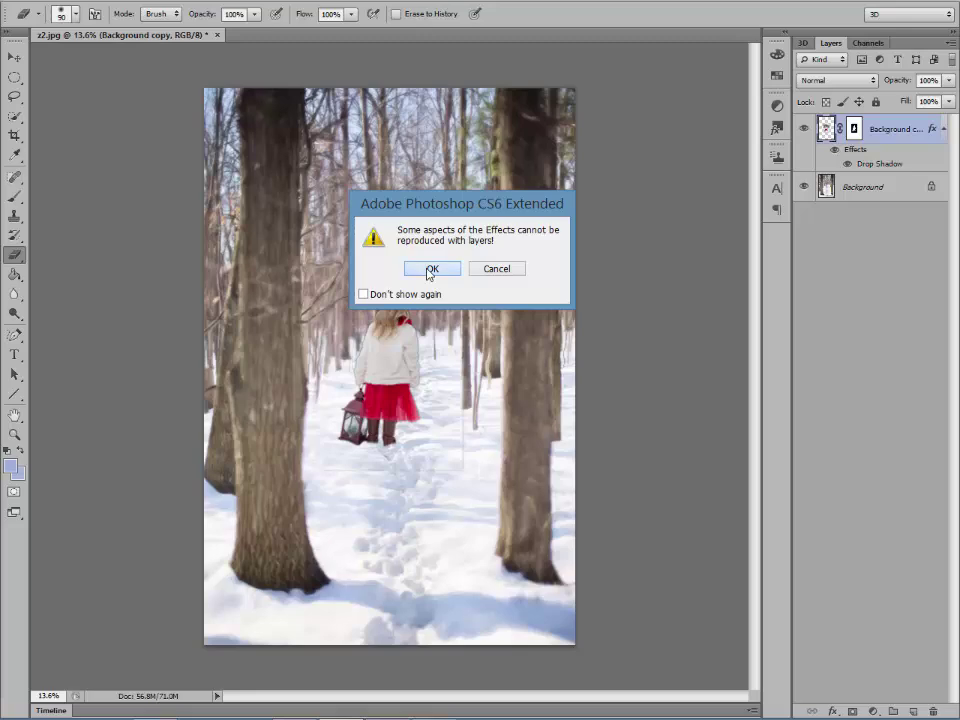
{"action": "left_click", "coordinate": [430, 270]}
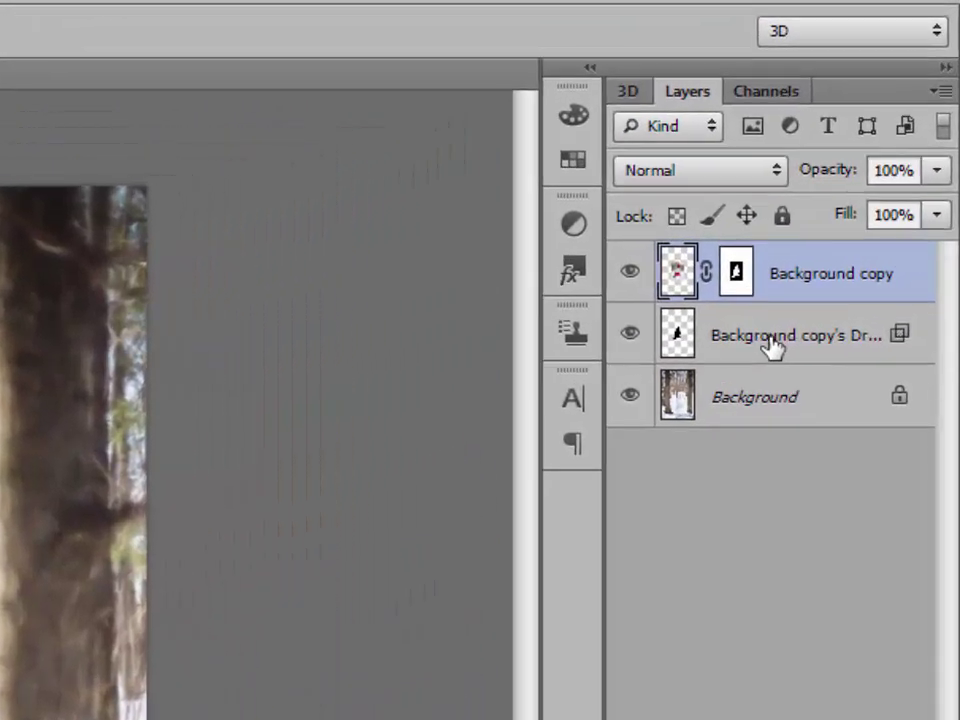
{"action": "left_click", "coordinate": [874, 162]}
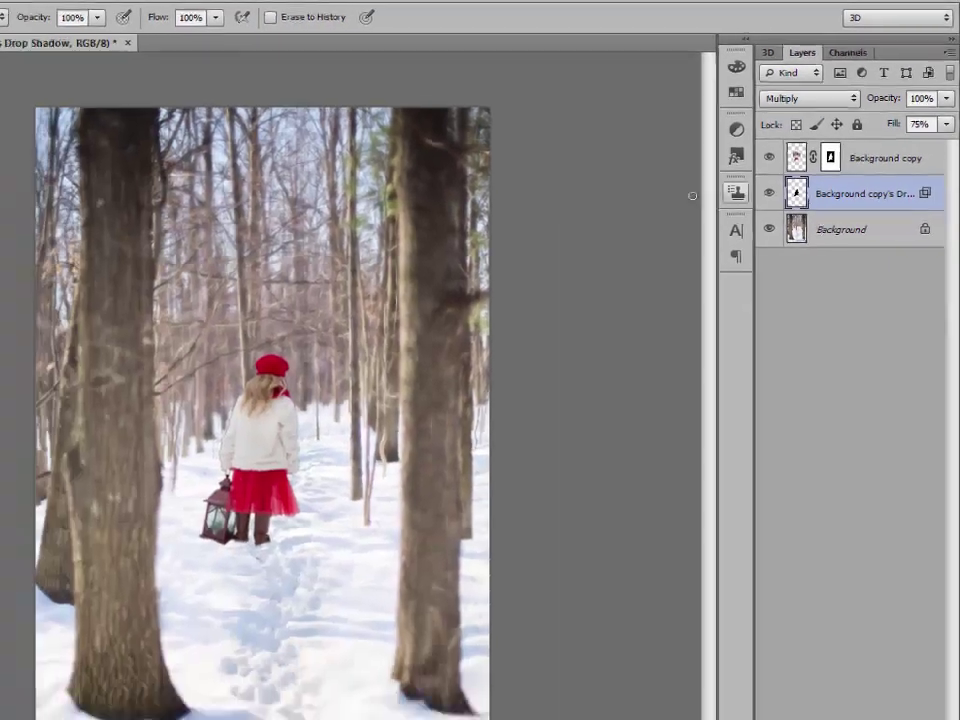
Free-transform the shadow, skewing and flattening it onto the snow rightward from her feet
{"action": "key", "text": "alt+e"}
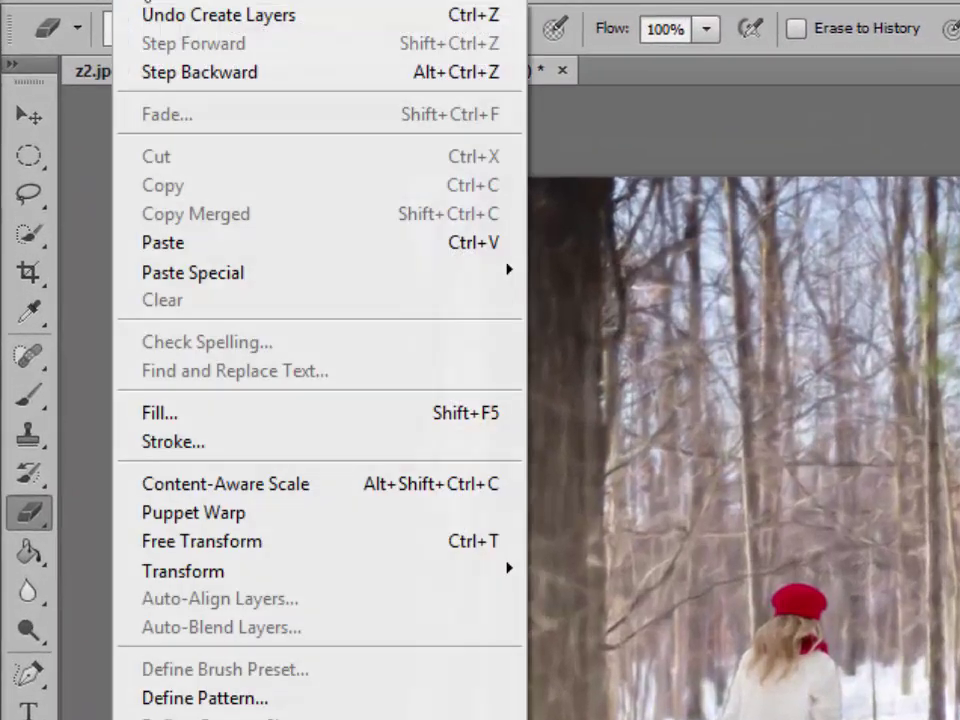
{"action": "left_click", "coordinate": [226, 547]}
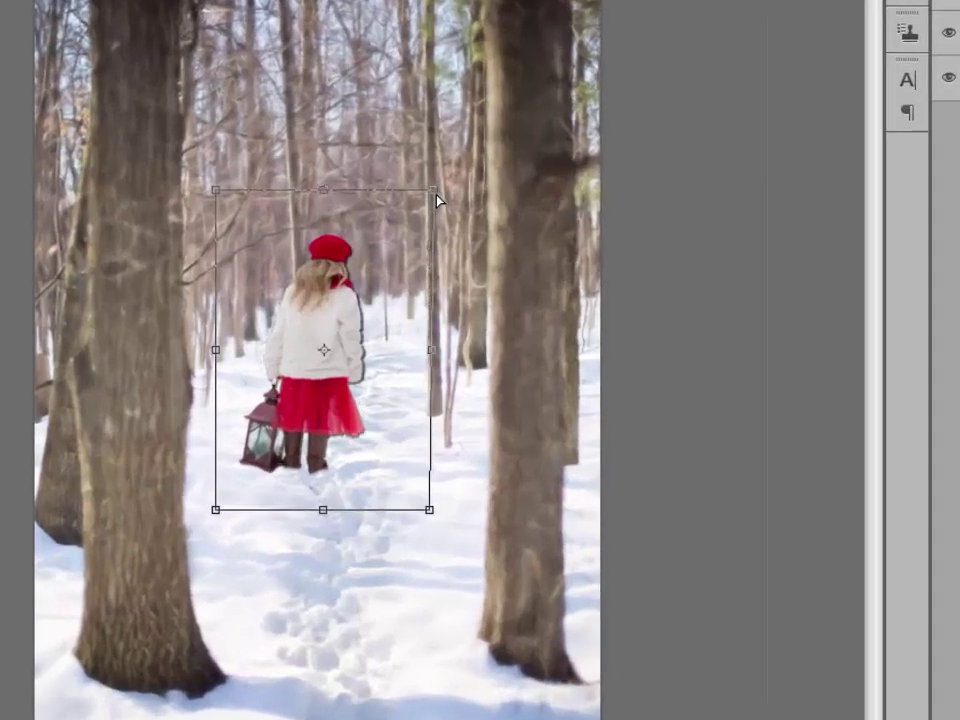
{"action": "left_click_drag", "start_coordinate": [437, 201], "coordinate": [613, 486]}
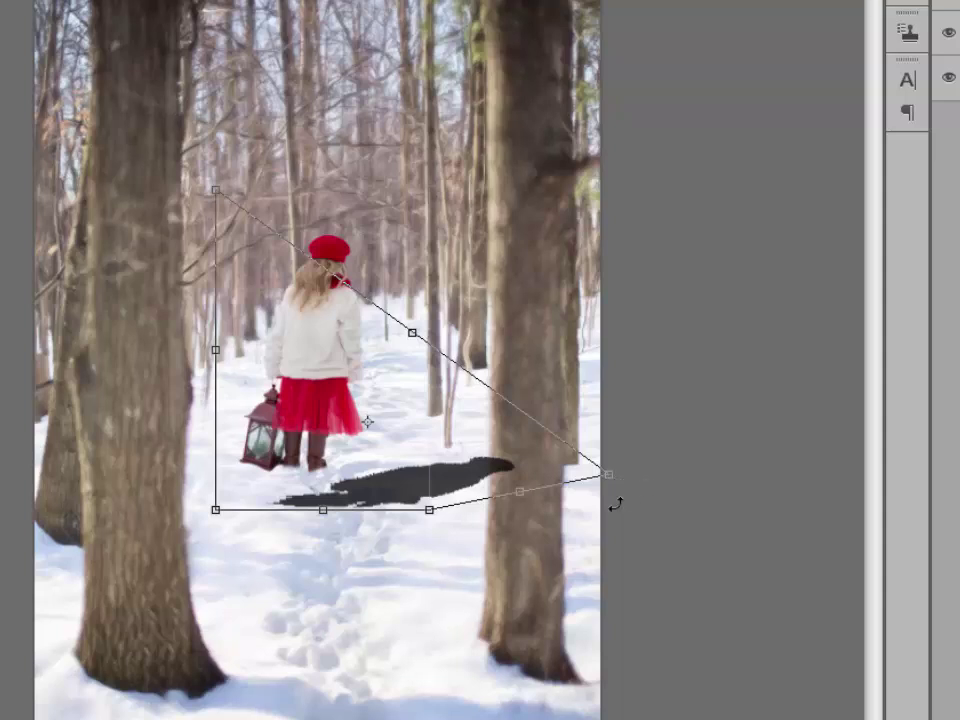
{"action": "left_click_drag", "start_coordinate": [413, 487], "coordinate": [414, 457]}
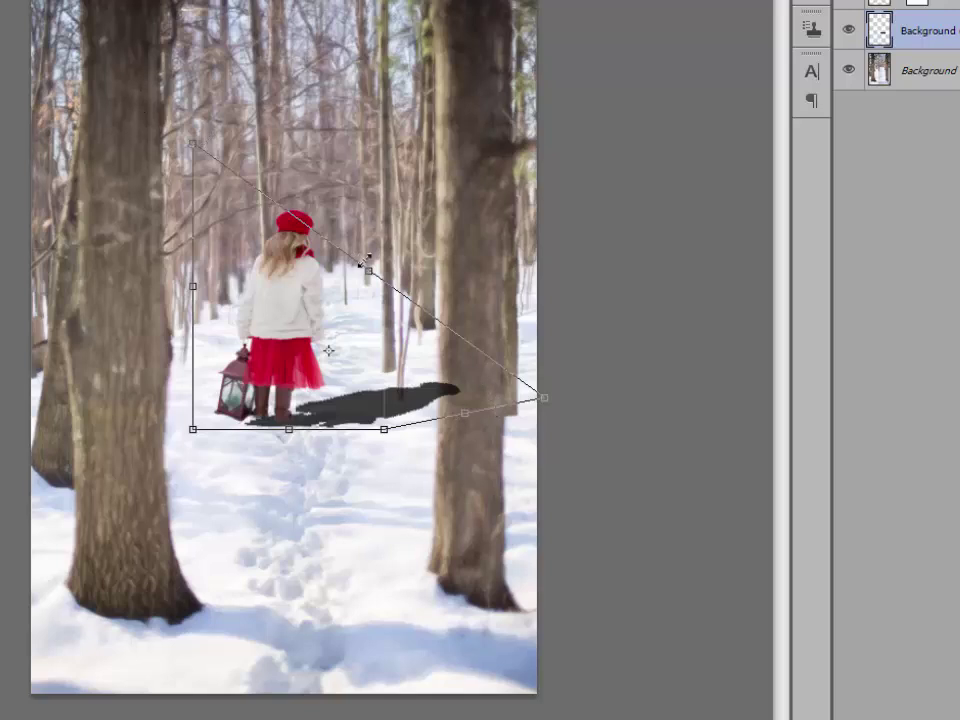
{"action": "left_click_drag", "start_coordinate": [368, 268], "coordinate": [381, 279]}
{"action": "left_click_drag", "start_coordinate": [468, 418], "coordinate": [541, 408]}
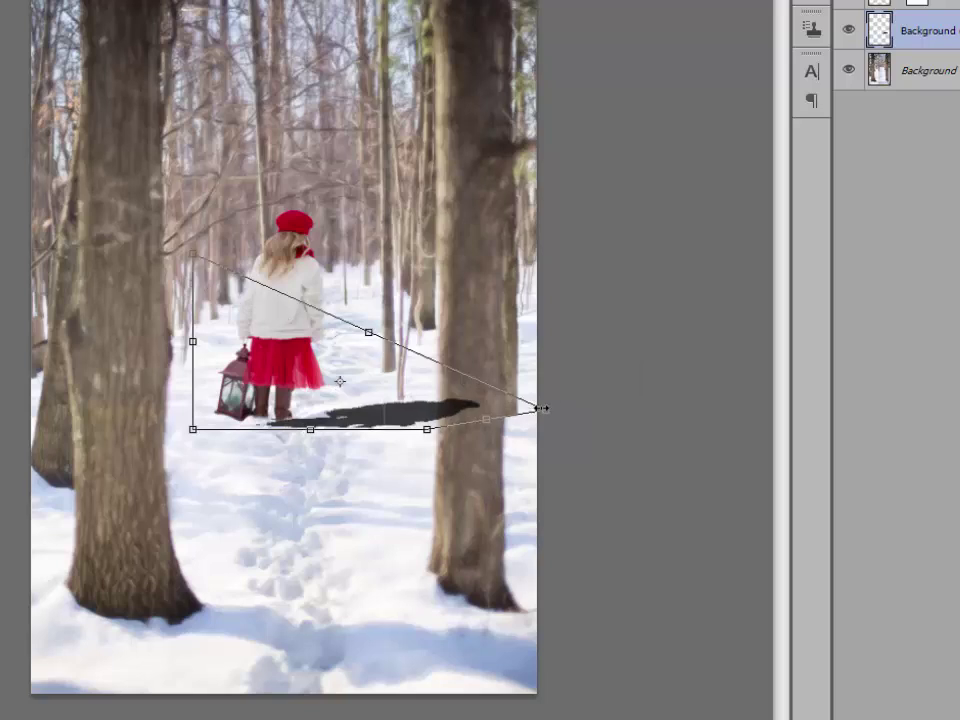
{"action": "left_click_drag", "start_coordinate": [189, 251], "coordinate": [206, 233]}
{"action": "left_click_drag", "start_coordinate": [363, 420], "coordinate": [351, 419]}
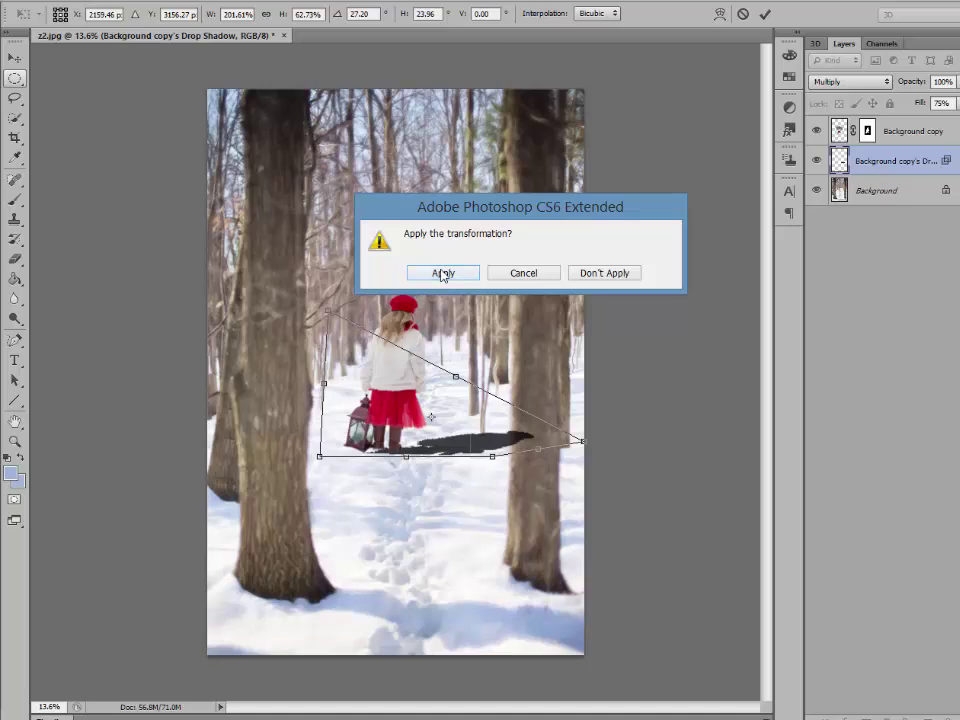
{"action": "left_click", "coordinate": [441, 271]}
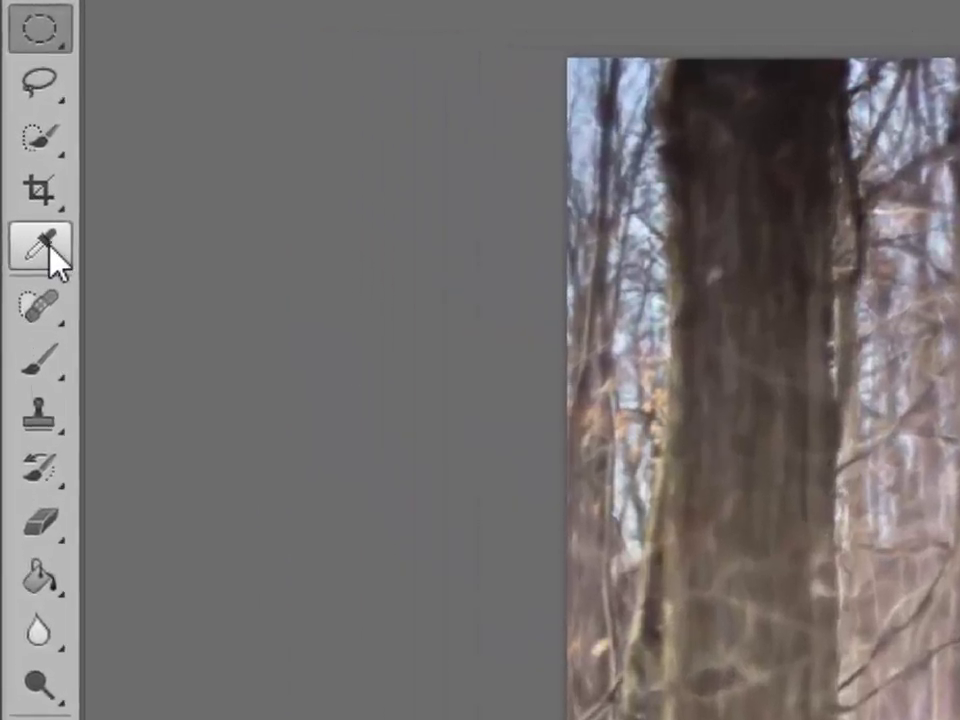
Sample a bluish grey with the Eyedropper and Paint Bucket-fill the shadow with it
{"action": "left_click", "coordinate": [48, 248]}
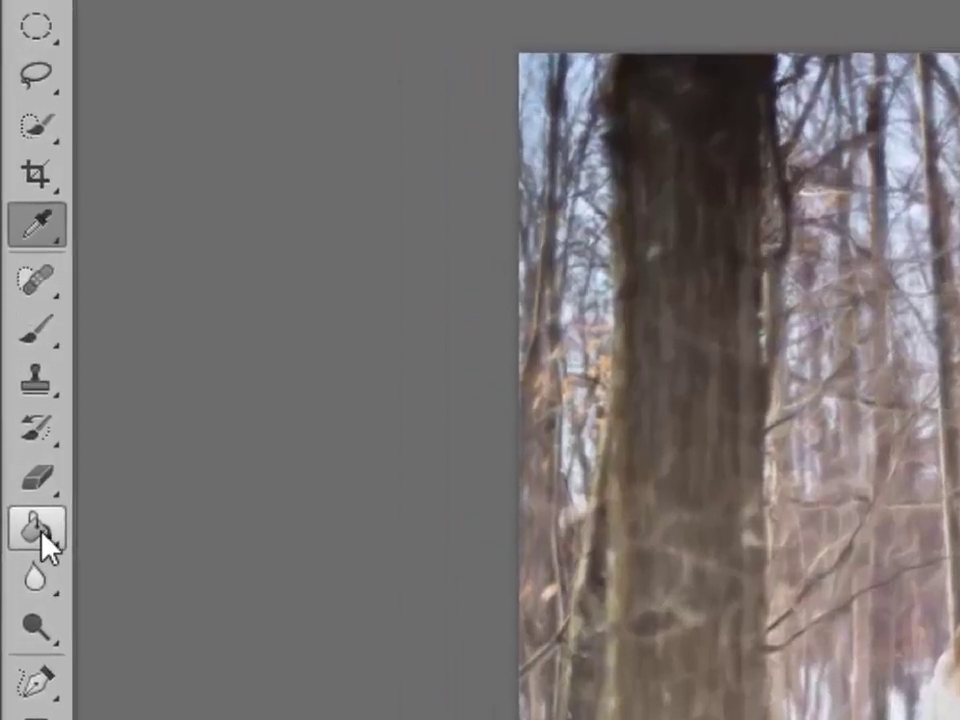
{"action": "left_click", "coordinate": [25, 256]}
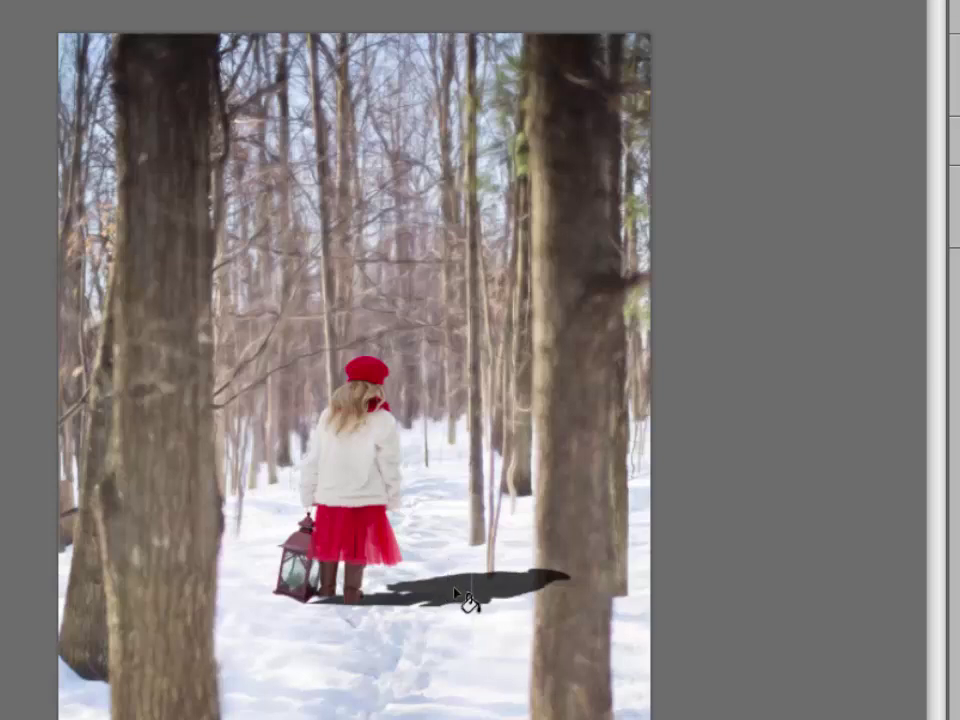
{"action": "left_click", "coordinate": [456, 594]}
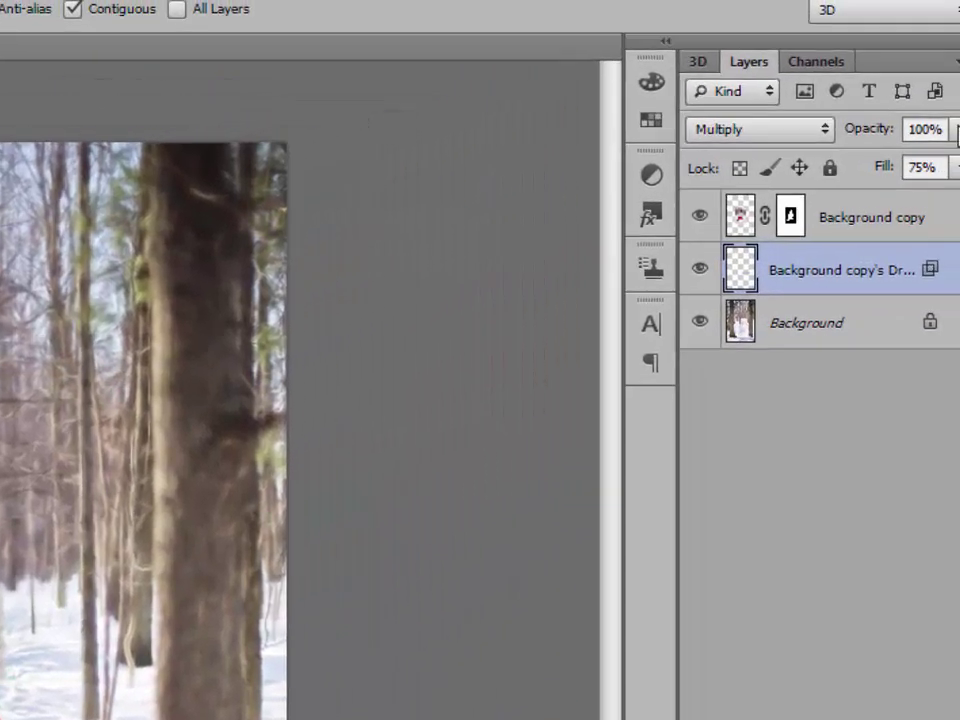
Lower the shadow layer's opacity to about 76%, then hide and show it to compare
{"action": "left_click", "coordinate": [955, 130]}
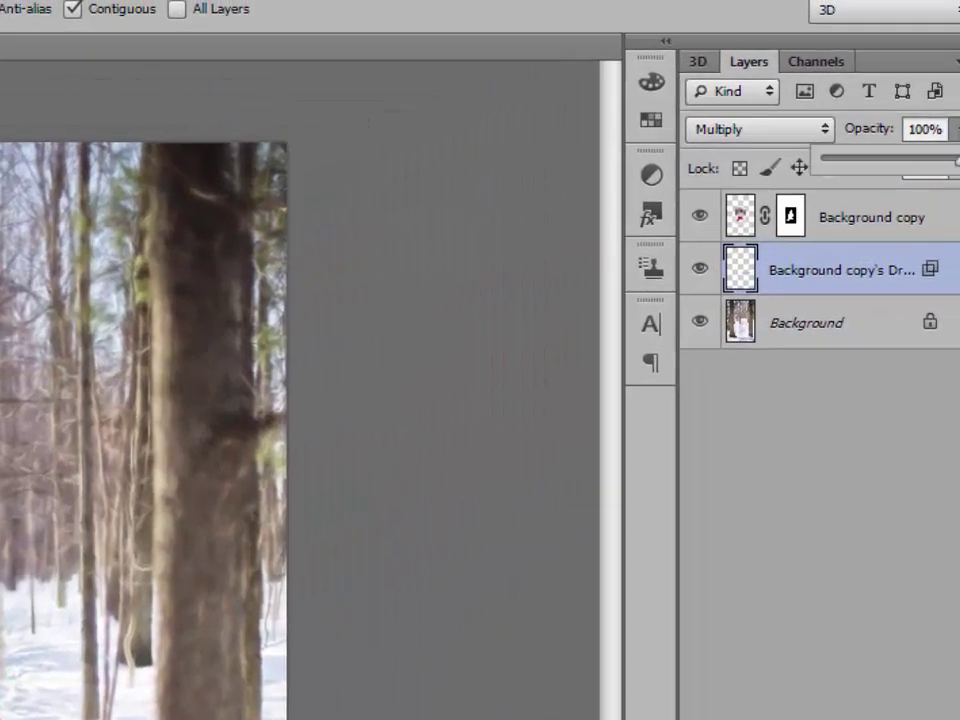
{"action": "left_click_drag", "start_coordinate": [955, 162], "coordinate": [940, 178]}
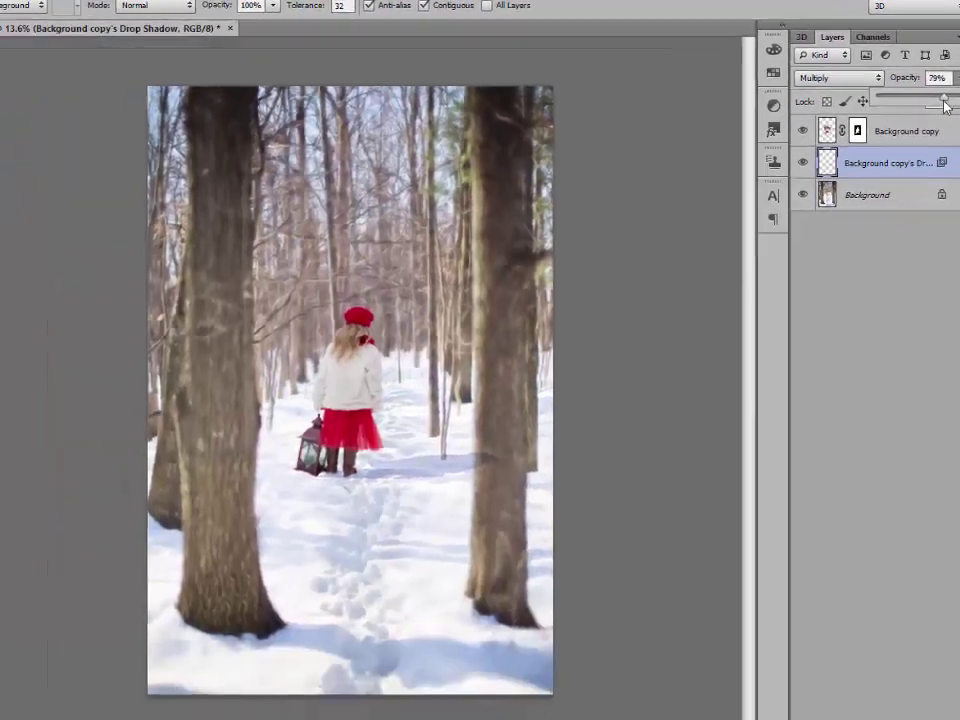
{"action": "mouse_move", "coordinate": [946, 106]}
{"action": "left_mouse_down"}
{"action": "mouse_move", "coordinate": [938, 108]}
{"action": "mouse_move", "coordinate": [945, 100]}
{"action": "left_mouse_up"}
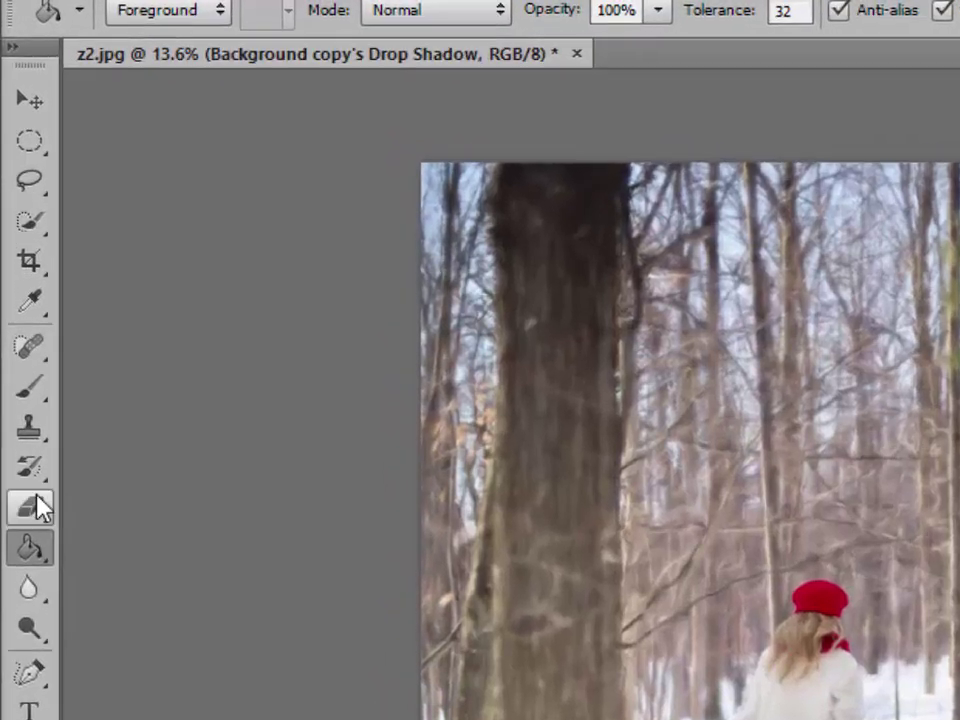
{"action": "left_click", "coordinate": [35, 507]}
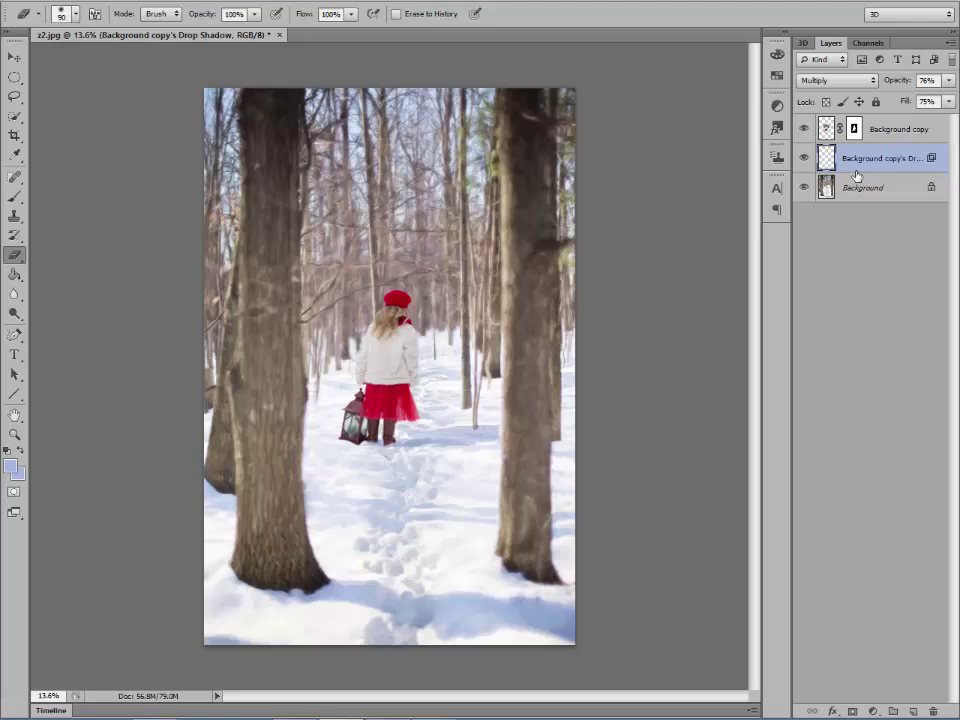
{"action": "left_click", "coordinate": [804, 158]}
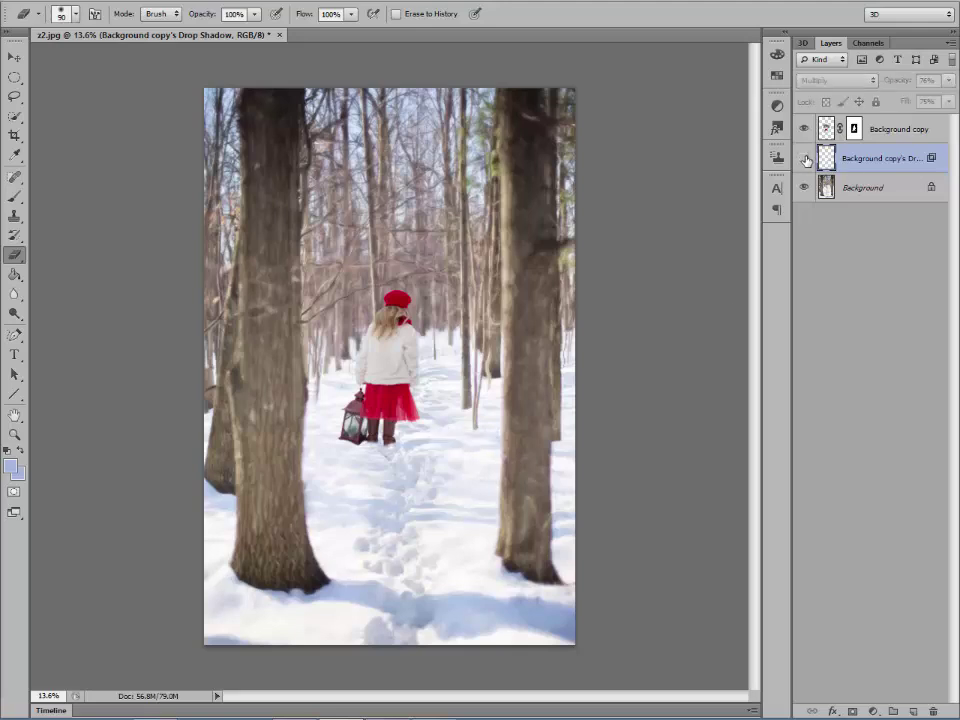
{"action": "left_click", "coordinate": [805, 158]}
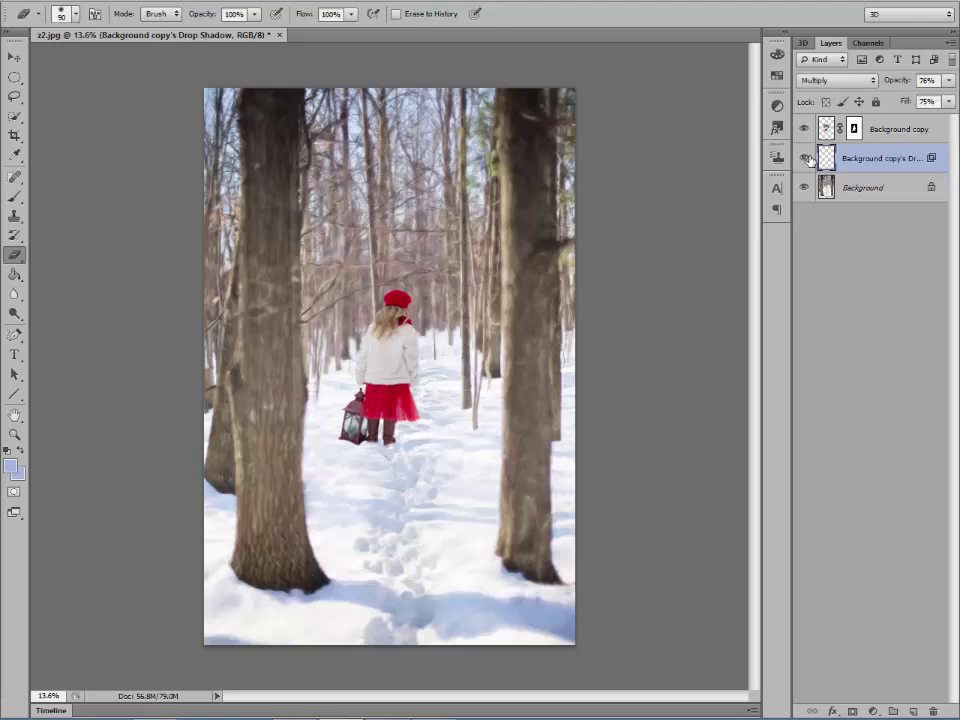